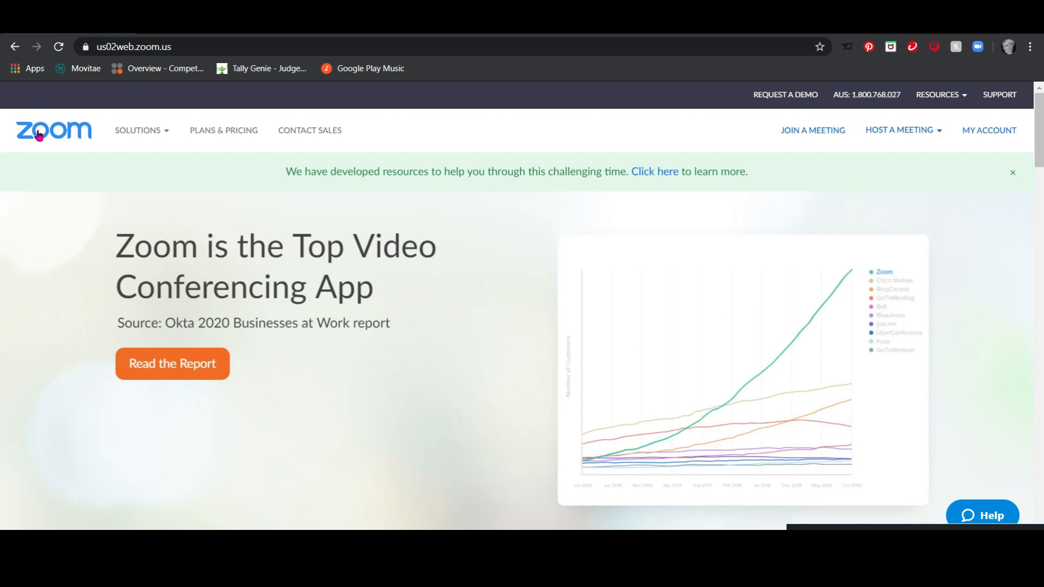
- Open the account's list of upcoming meetings
click(975, 132)
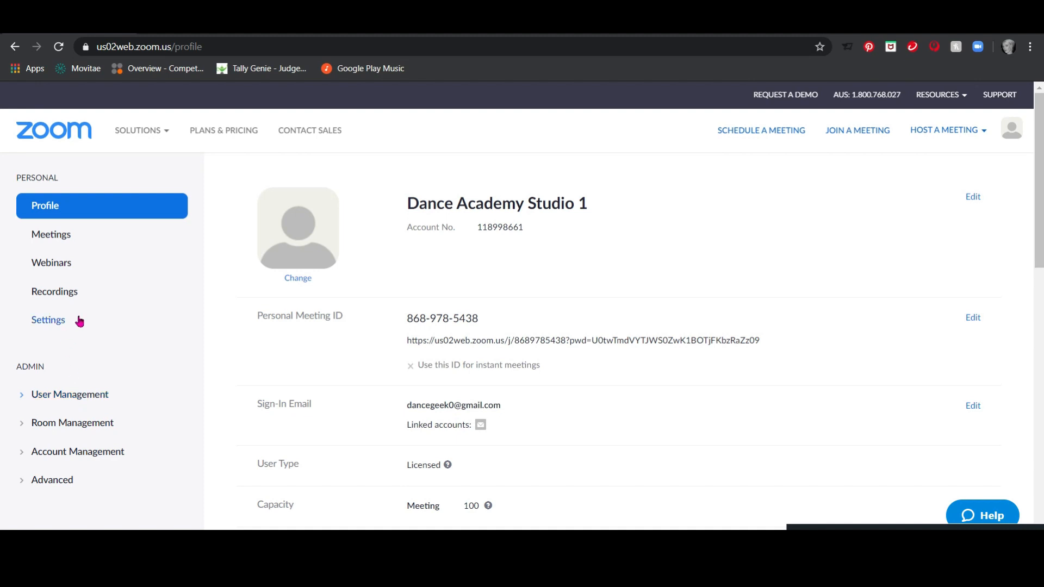
click(82, 247)
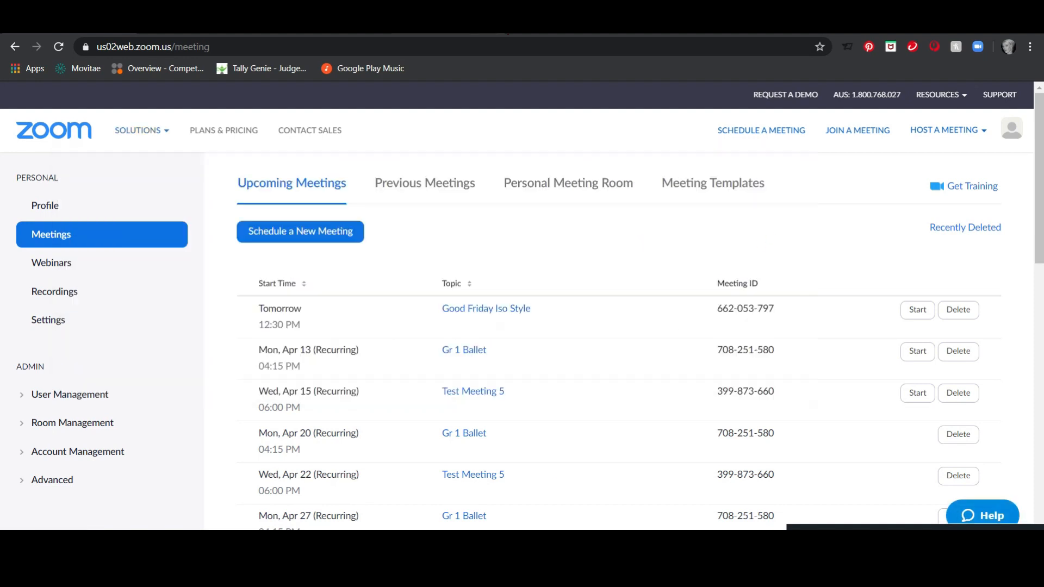
- Switch to the Dance Studio Timetable spreadsheet in Google Sheets and look at the Monday schedule
click(450, 26)
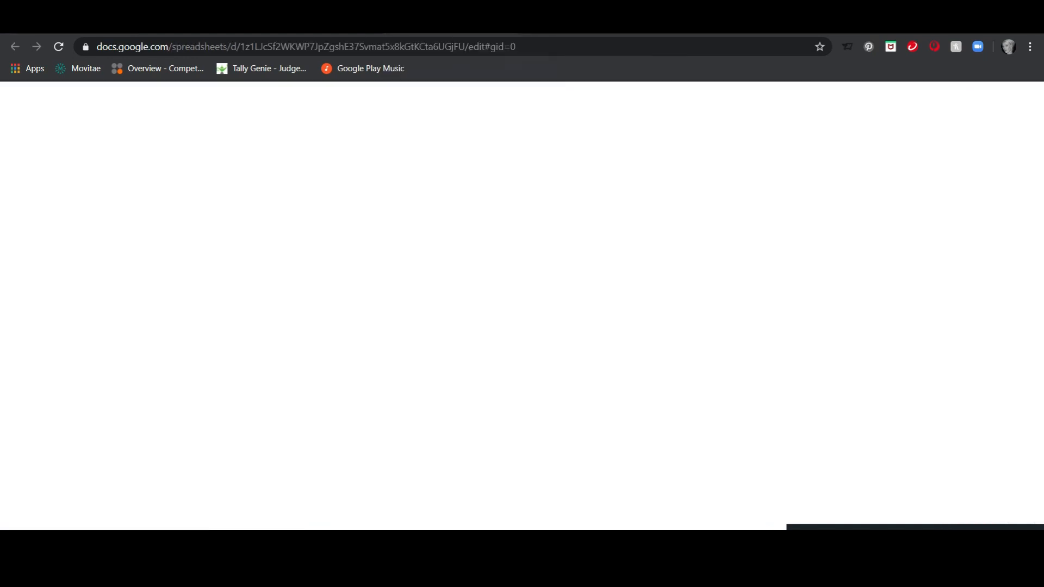
click(439, 291)
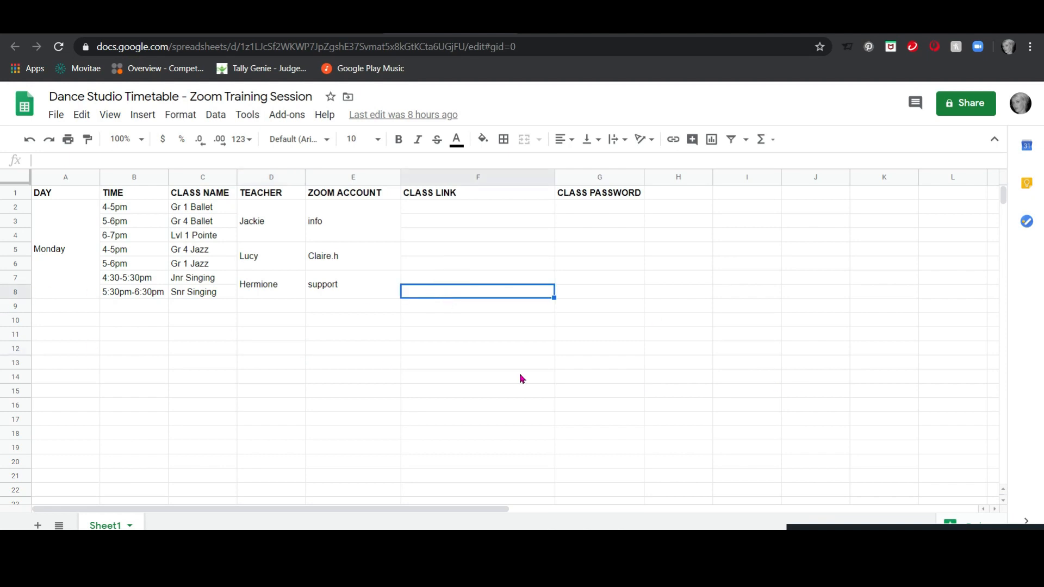
click(69, 280)
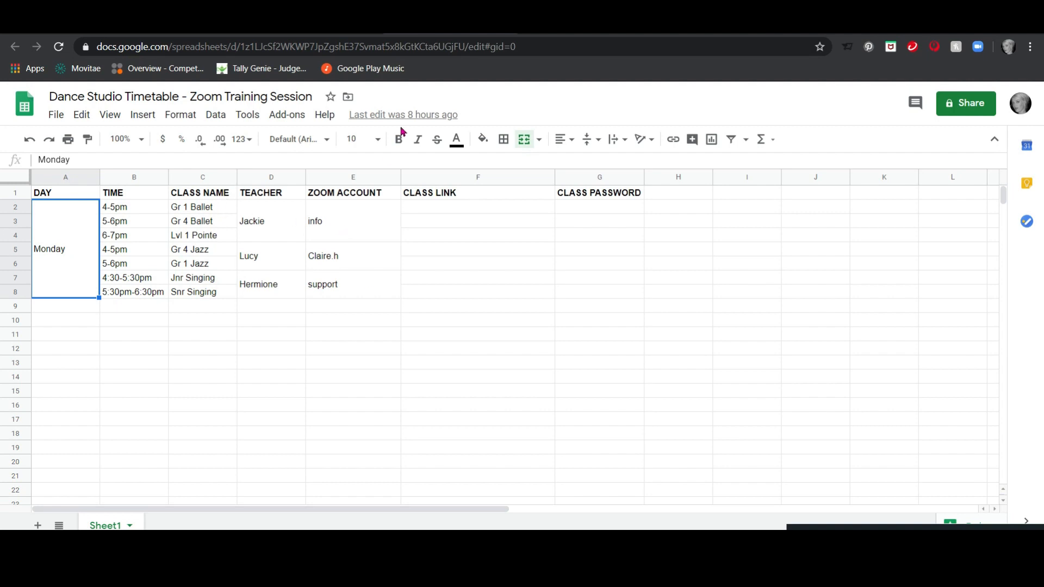
- Insert a column between TEACHER and ZOOM ACCOUNT and give it the header "Studio"
click(393, 178)
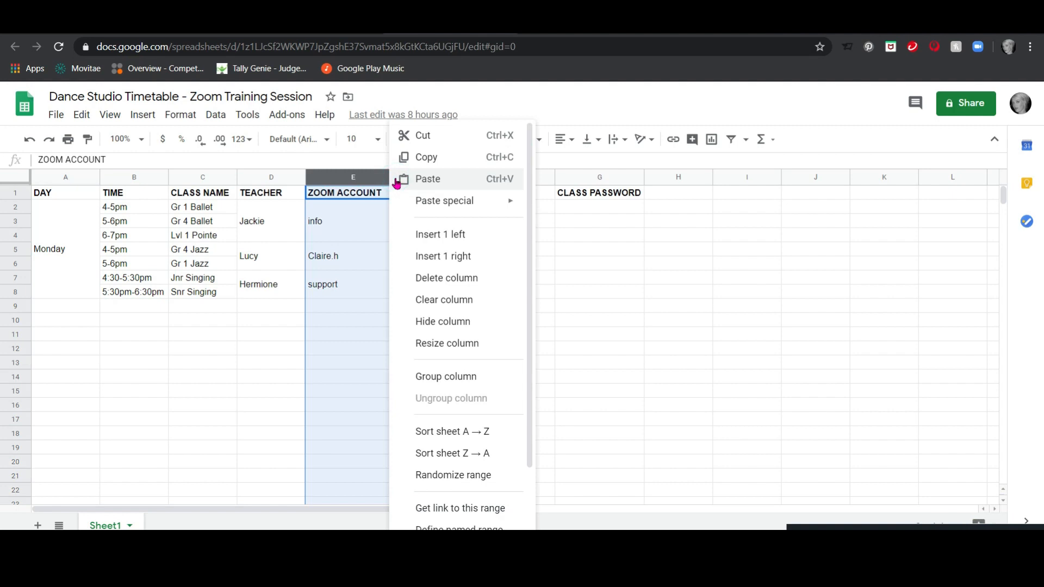
click(411, 240)
click(343, 194)
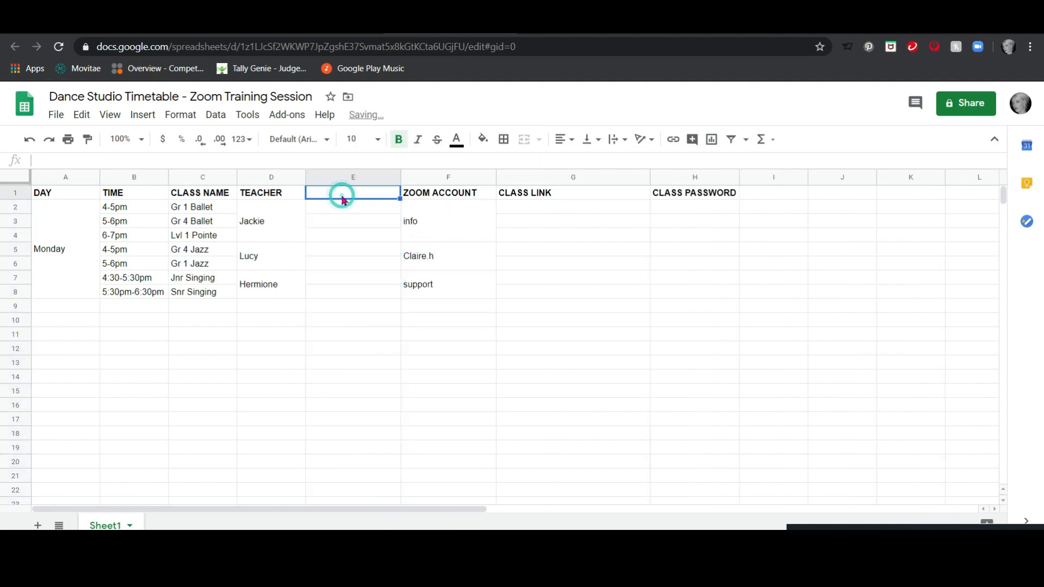
text(Studio)
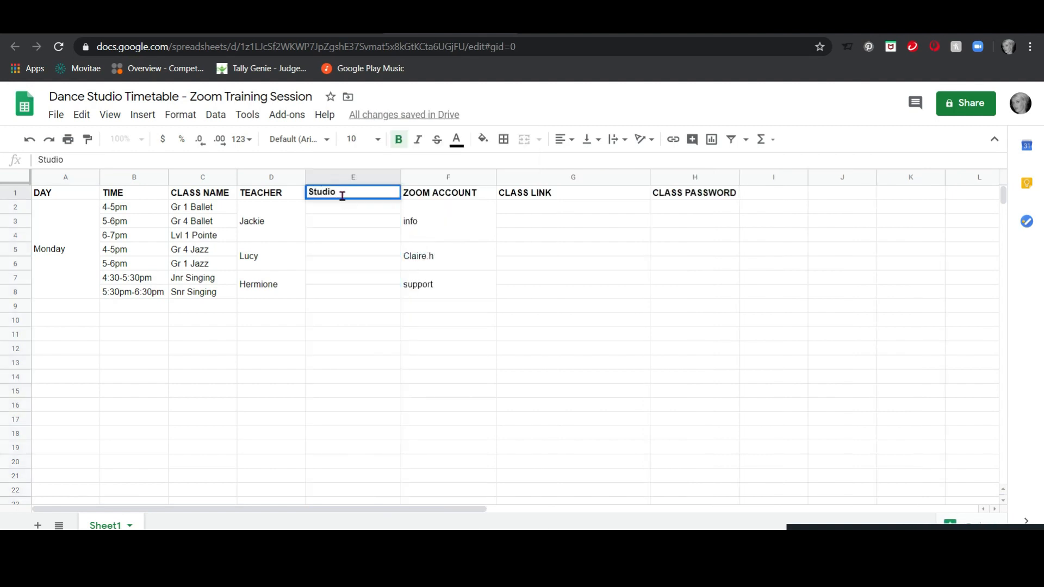
key(Return)
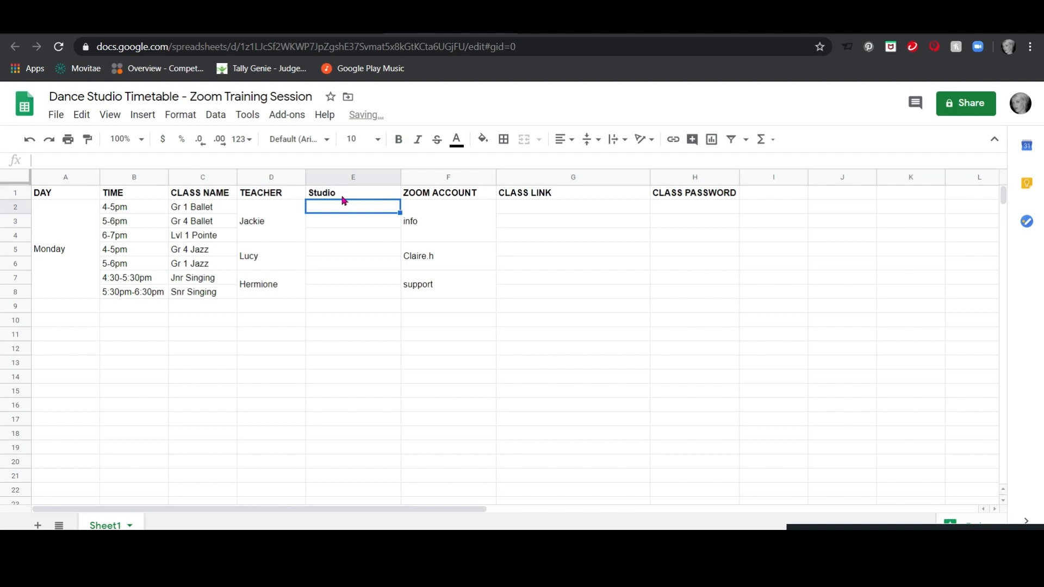
- Enter studio numbers 1, 2 and 3 in cells E2, E5 and E7, at the first class of each teacher
text(1)
key(Return)
click(331, 249)
text(2)
key(Return)
key(Down)
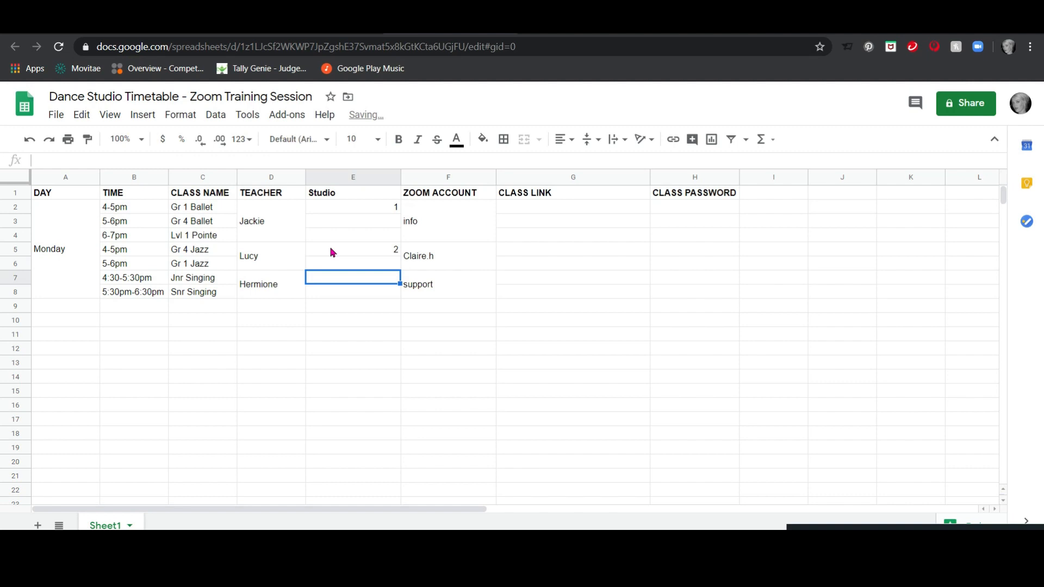
text(3)
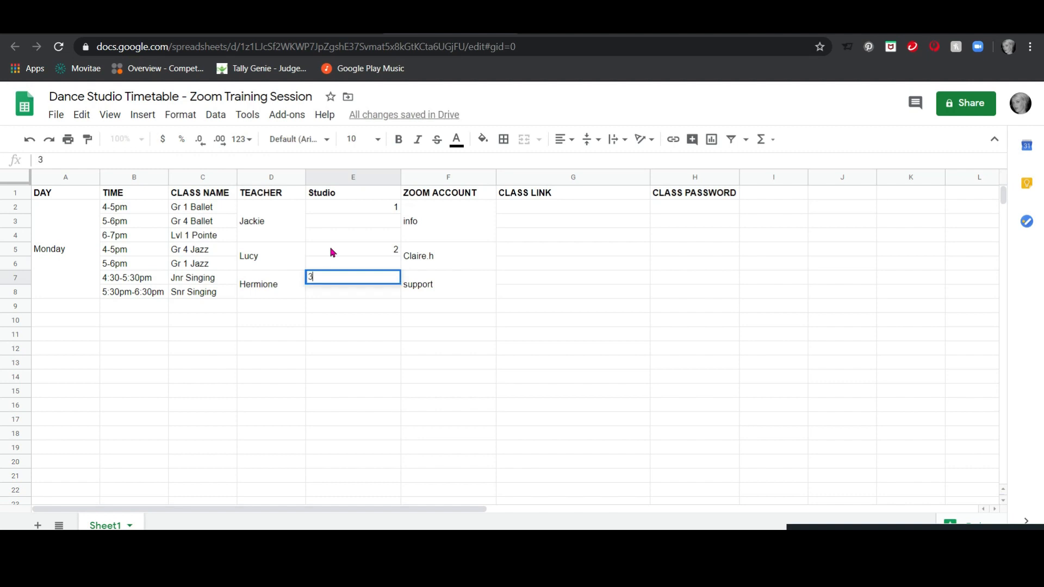
key(Return)
click(430, 335)
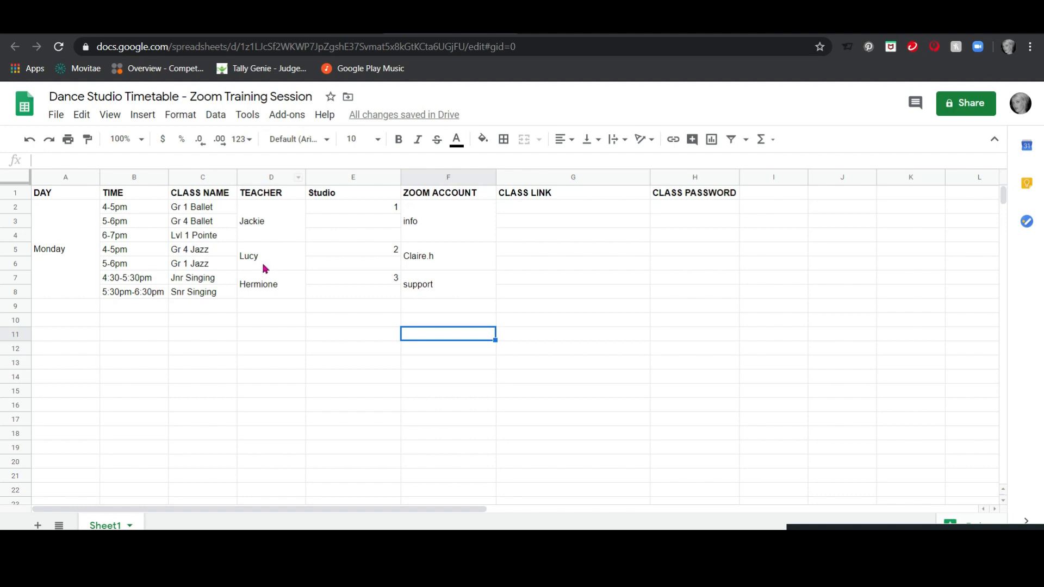
- Examine the times, class names and teachers of the Monday ballet and jazz classes for a level's timetable sequence
click(214, 209)
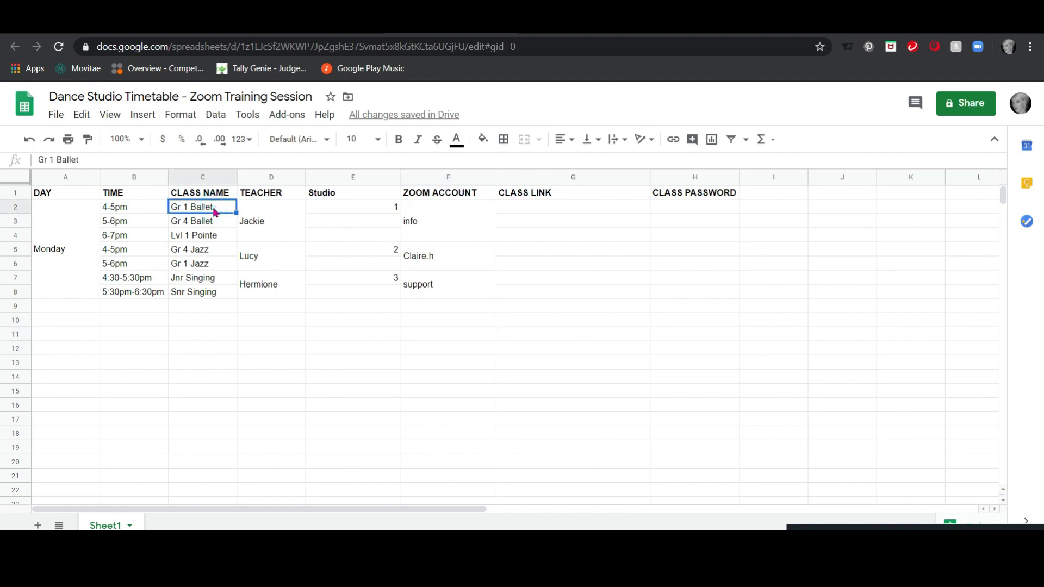
click(154, 208)
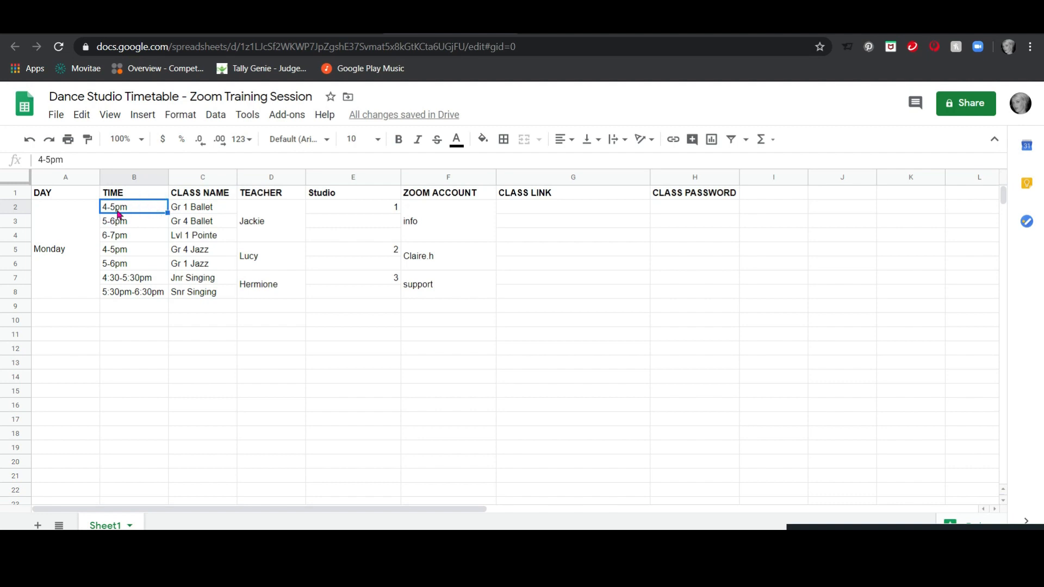
click(204, 210)
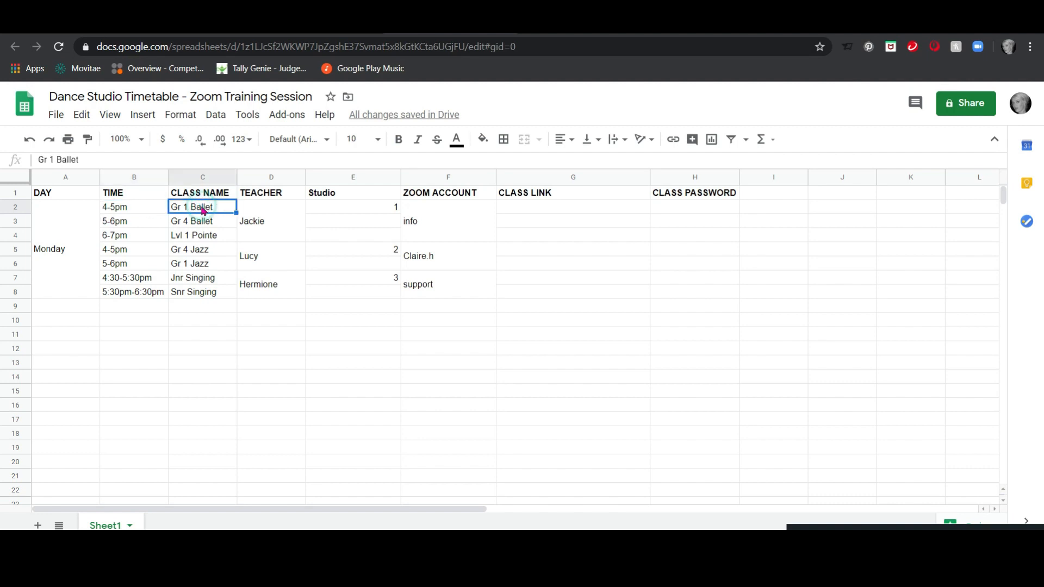
click(250, 222)
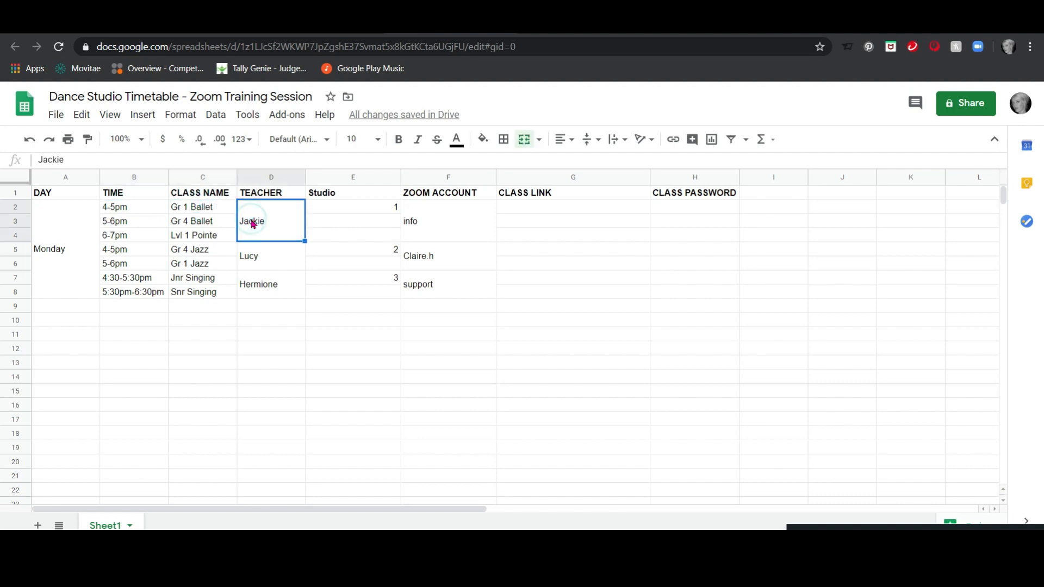
click(152, 249)
click(192, 250)
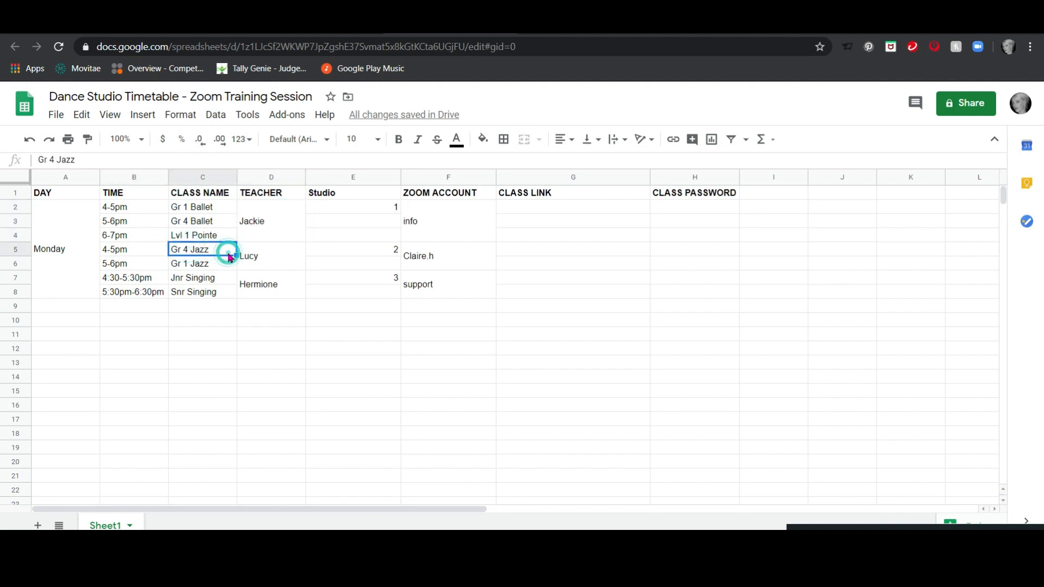
click(251, 258)
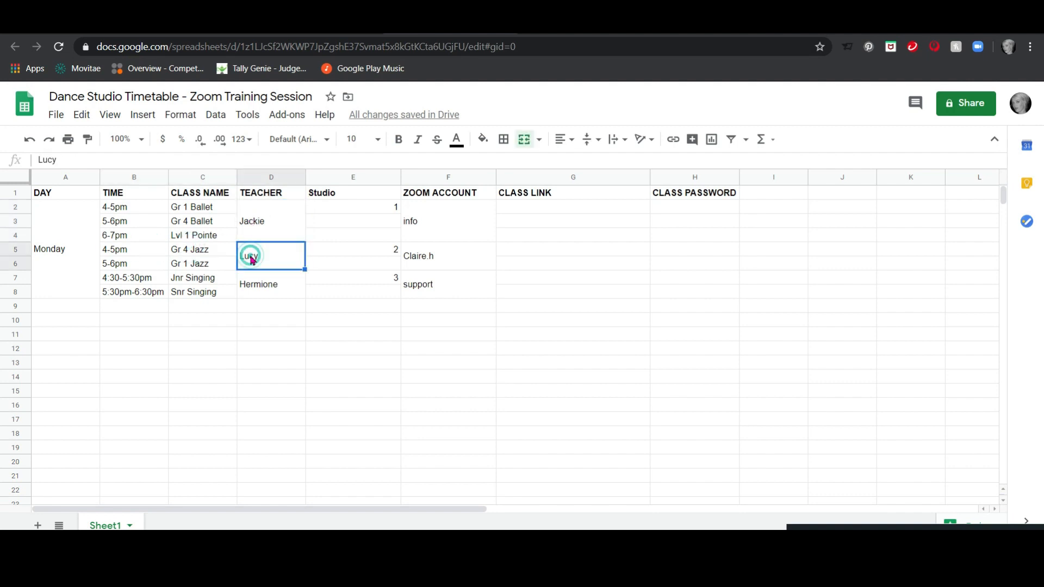
click(117, 266)
click(215, 270)
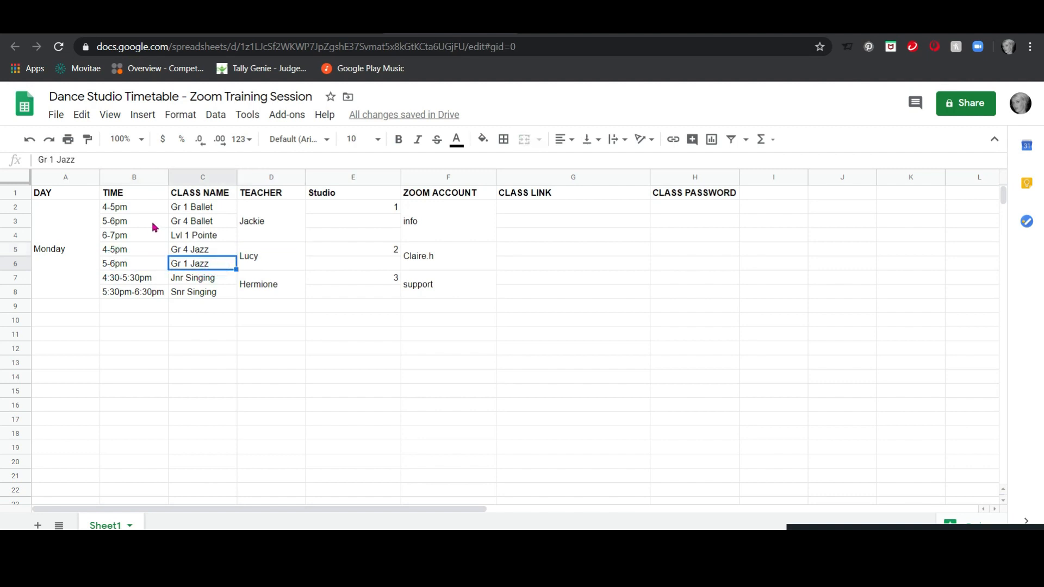
- Compare the Gr 1 and Gr 4 ballet classes with the jazz classes by teacher and studio
click(206, 226)
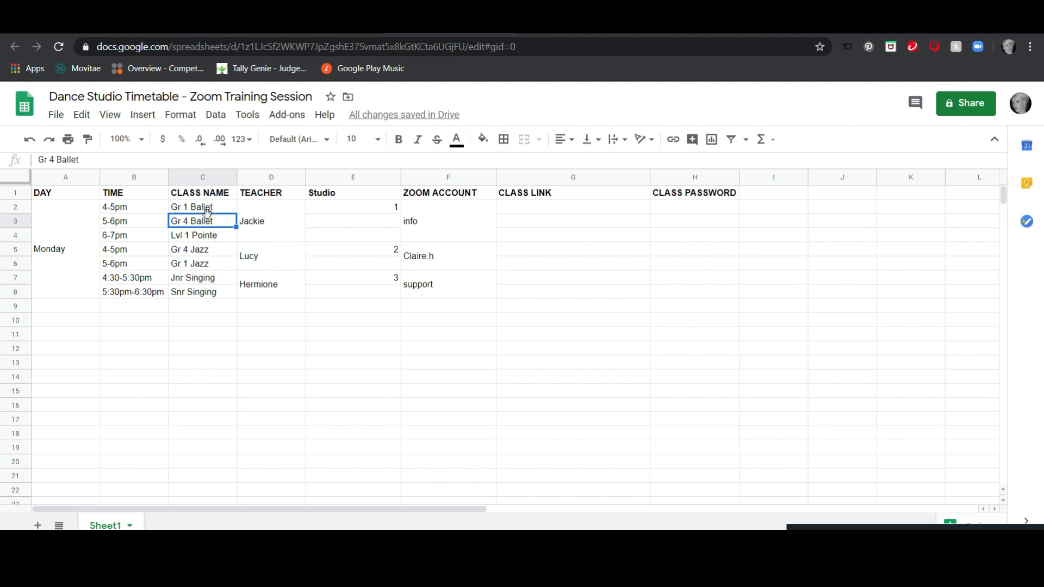
click(251, 219)
click(224, 223)
click(219, 210)
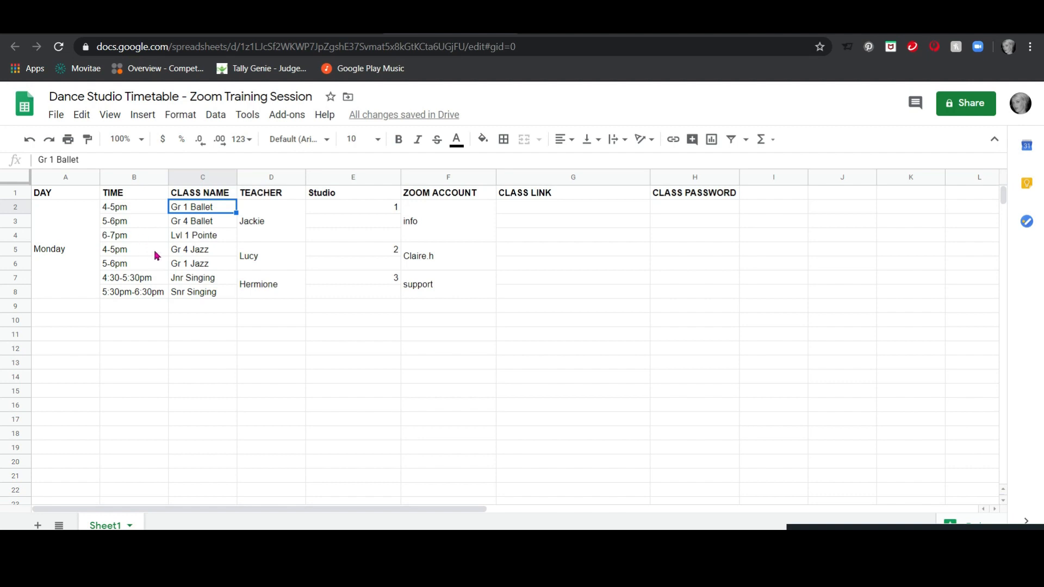
click(210, 267)
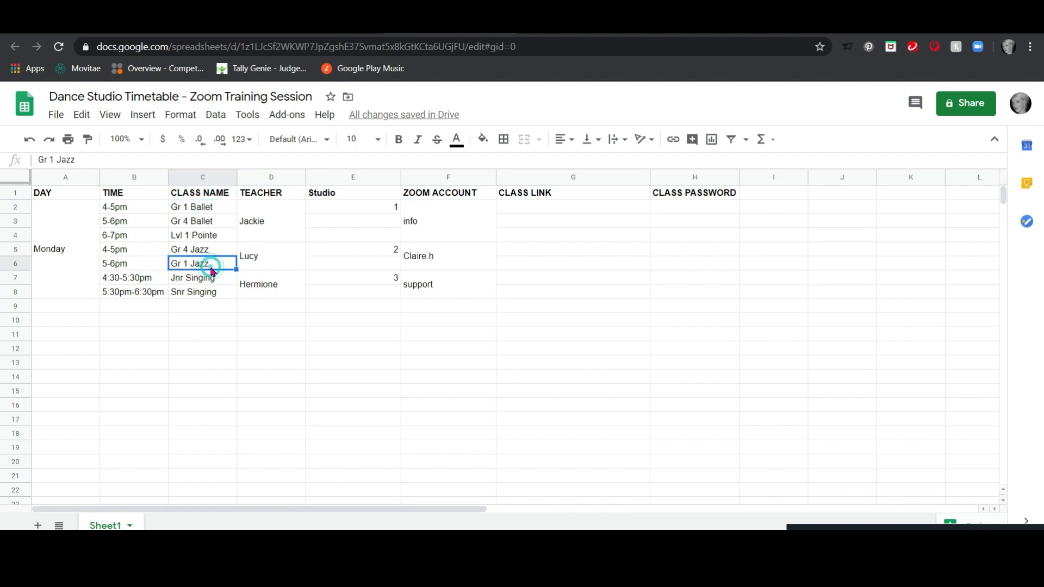
click(288, 267)
click(366, 248)
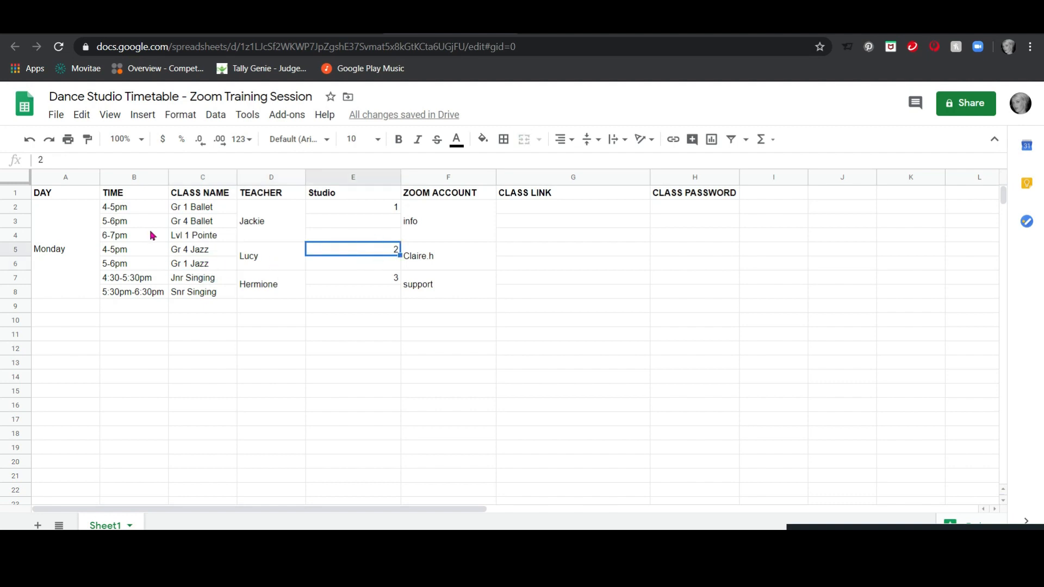
click(254, 262)
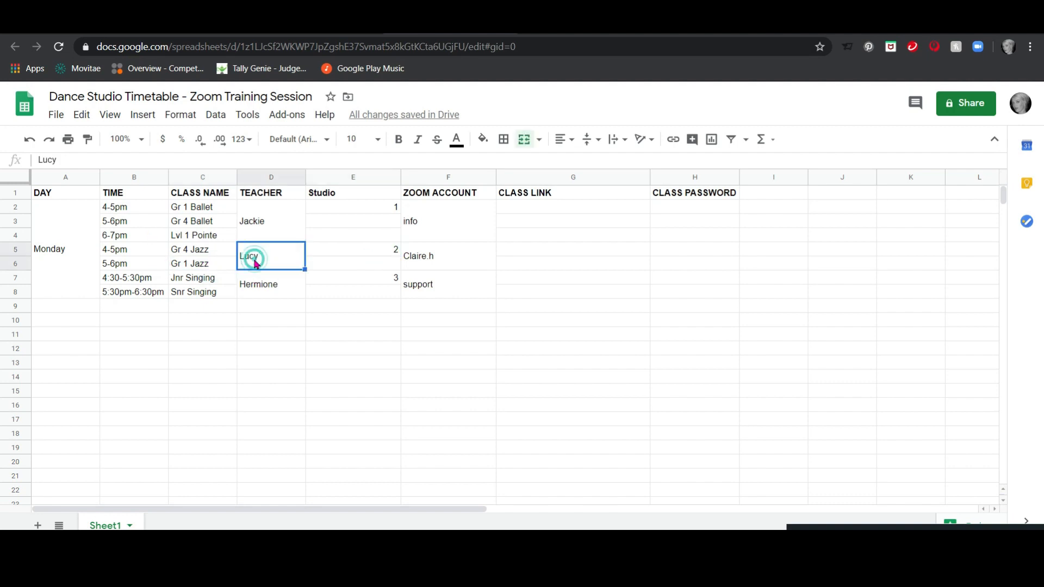
click(209, 254)
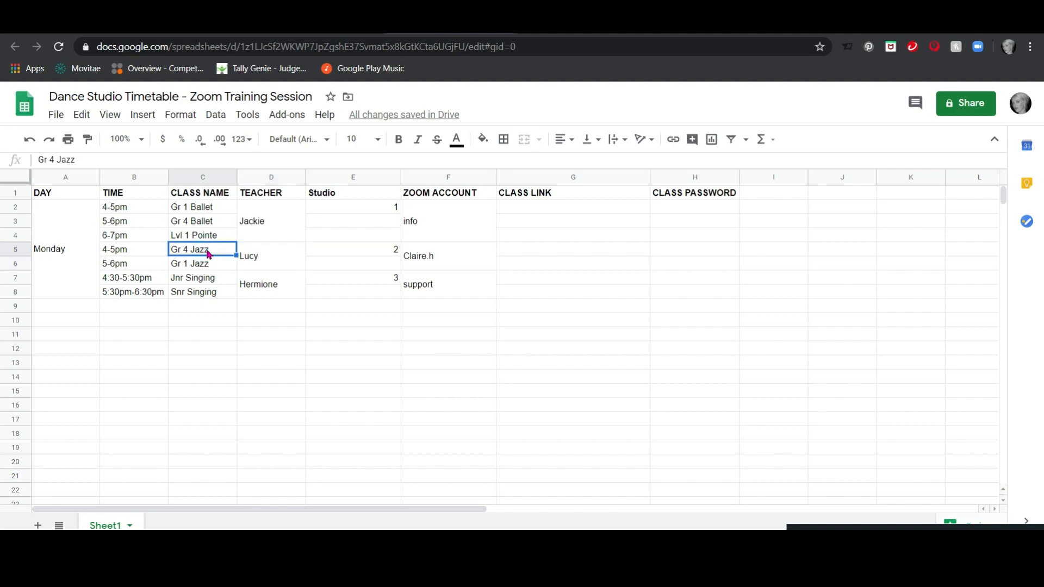
- Review which teacher and Zoom account cover the Gr 1 Ballet, Gr 4 Ballet and Lvl 1 Pointe classes
click(275, 193)
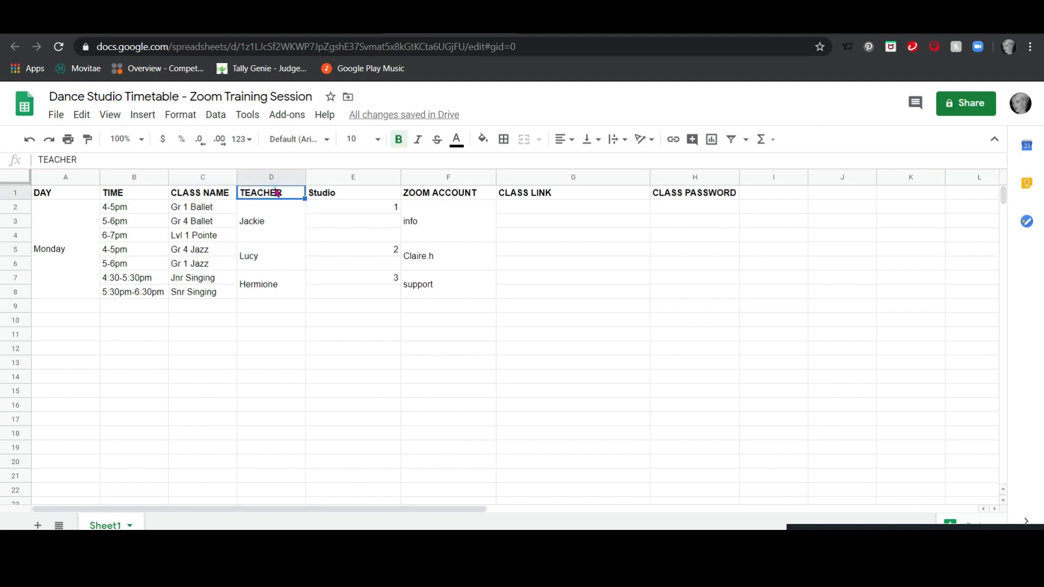
click(276, 206)
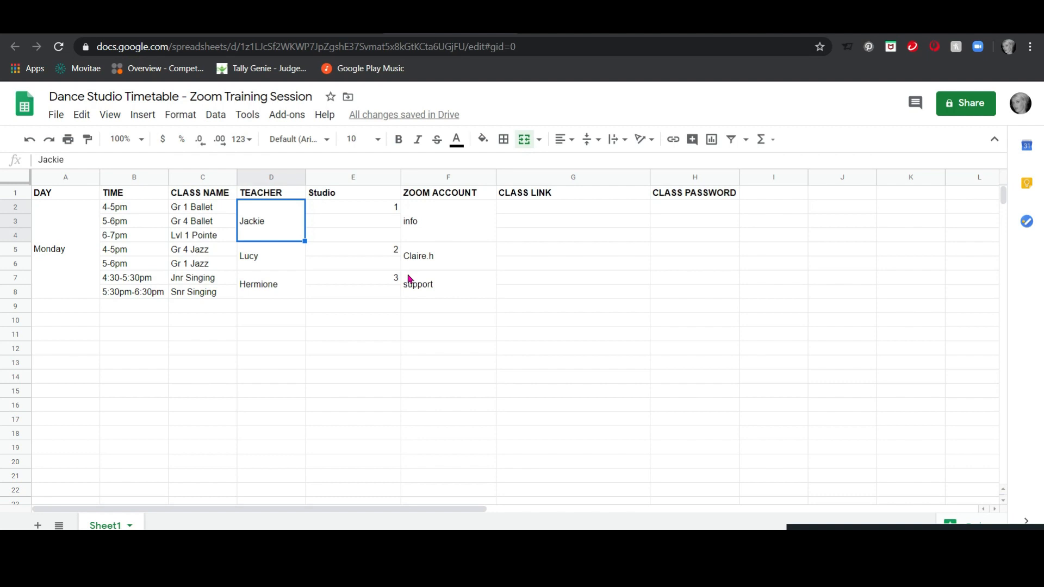
click(433, 235)
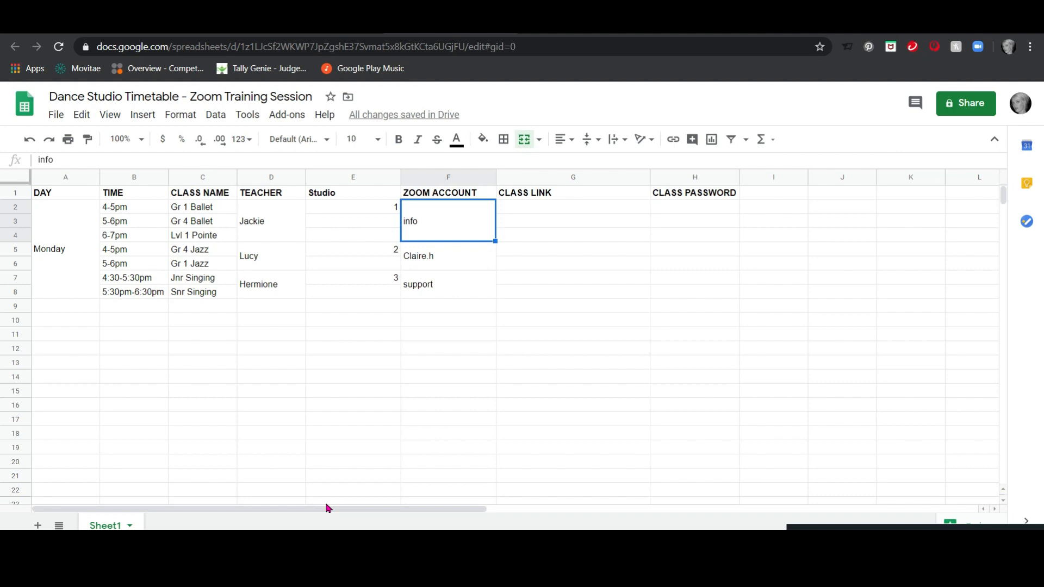
click(210, 207)
click(220, 221)
click(228, 236)
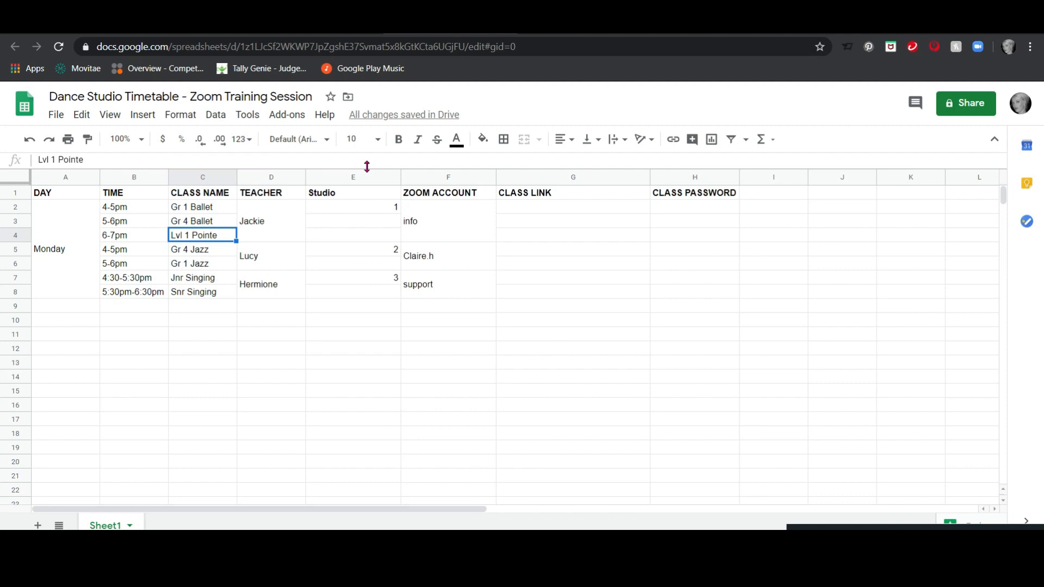
click(251, 233)
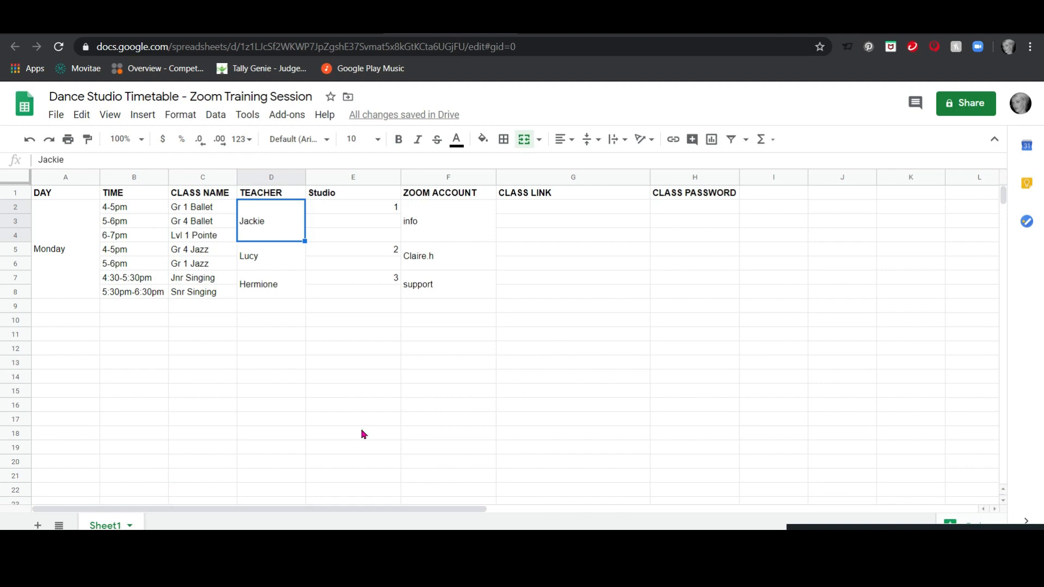
- Switch back to the Zoom meetings page, open the form for scheduling a new meeting and look through its options
click(82, 26)
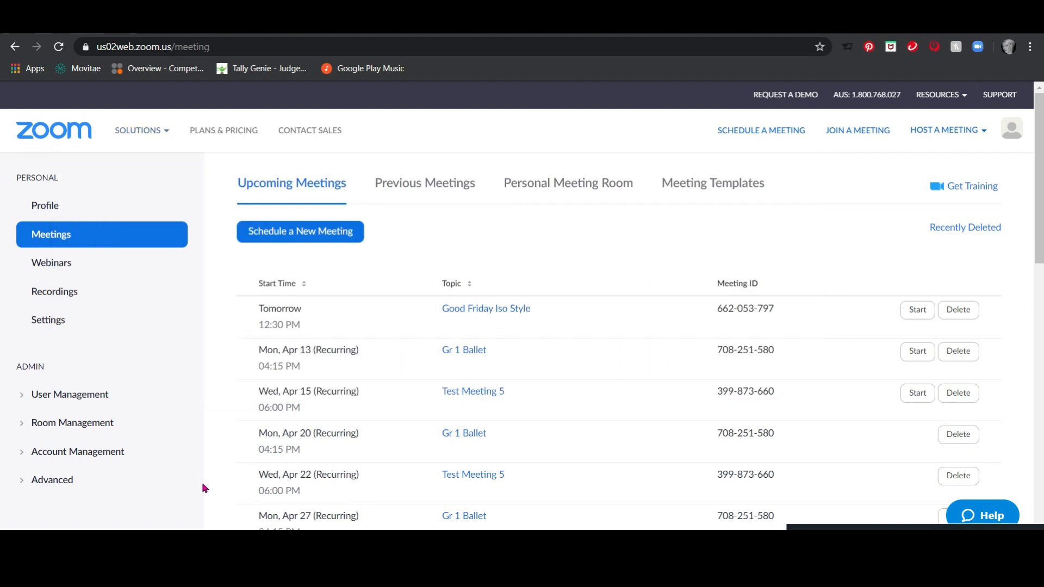
scroll(273, 444, down, 1)
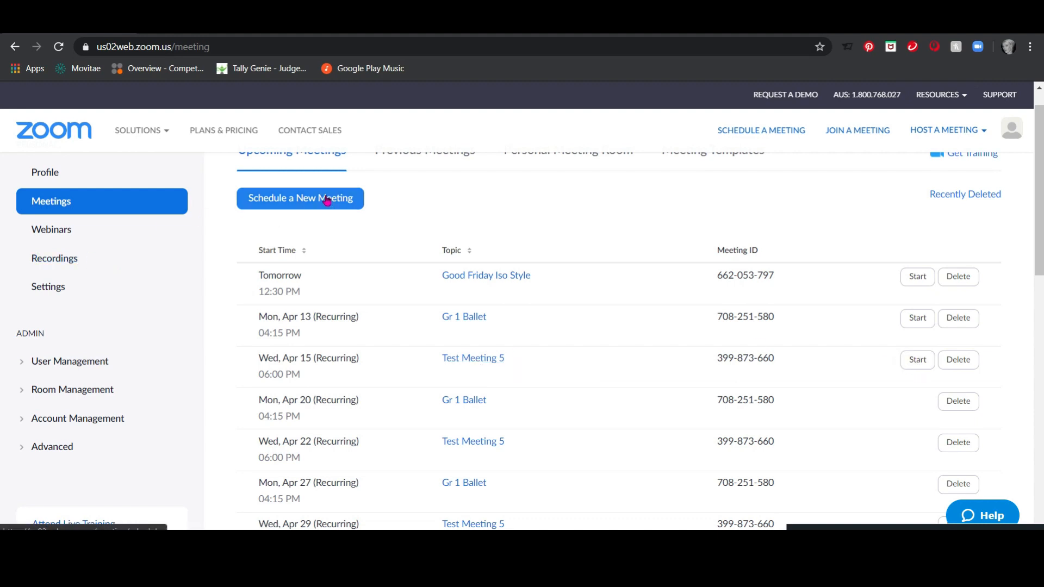
click(356, 199)
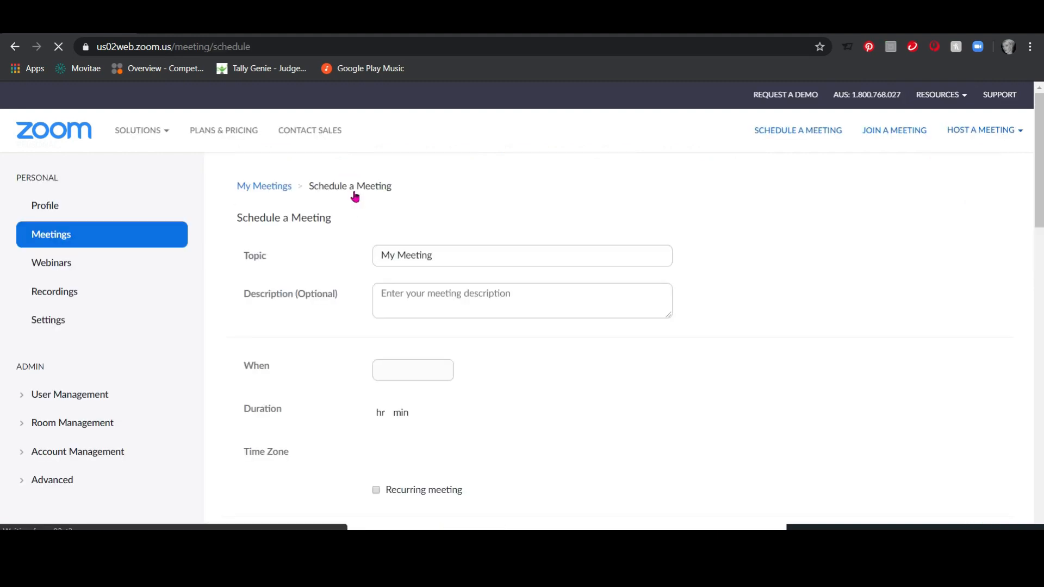
scroll(562, 401, down, 3)
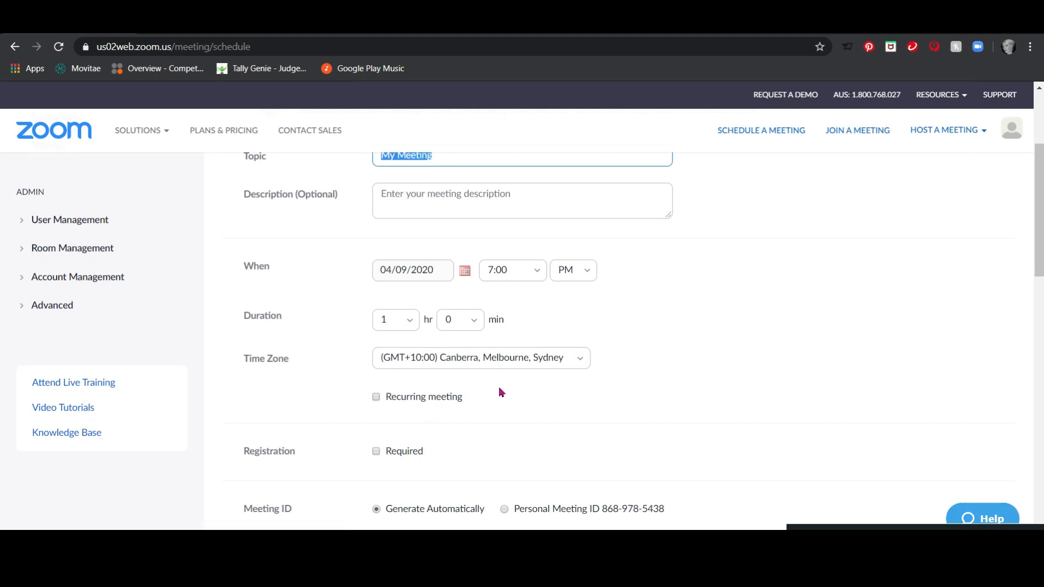
scroll(499, 392, down, 6)
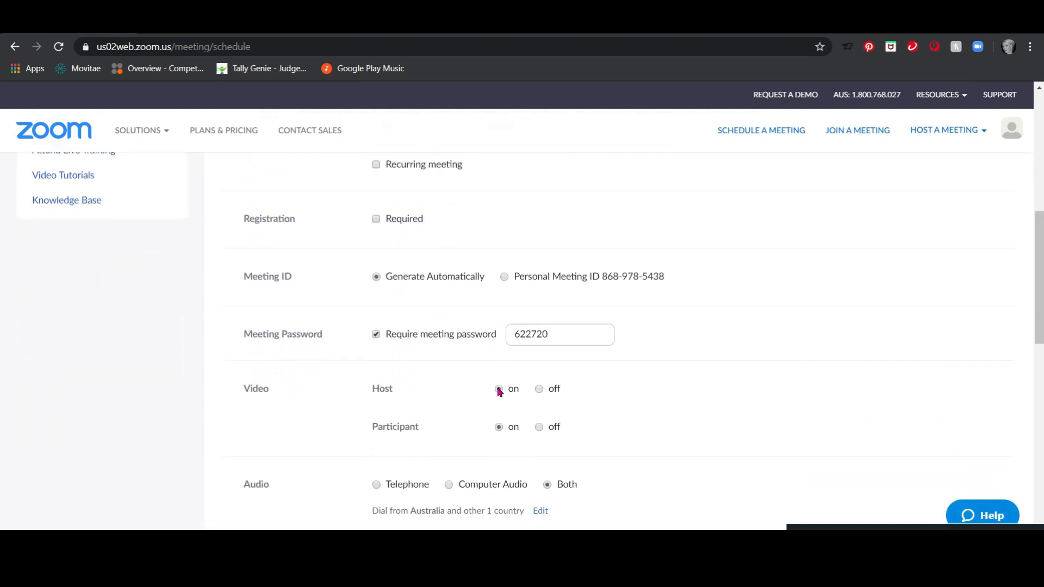
- Examine the new meeting form's topic, description, date, duration, time zone, recurrence, registration, meeting ID and password options
scroll(503, 368, down, 2)
scroll(503, 368, up, 4)
scroll(504, 368, up, 6)
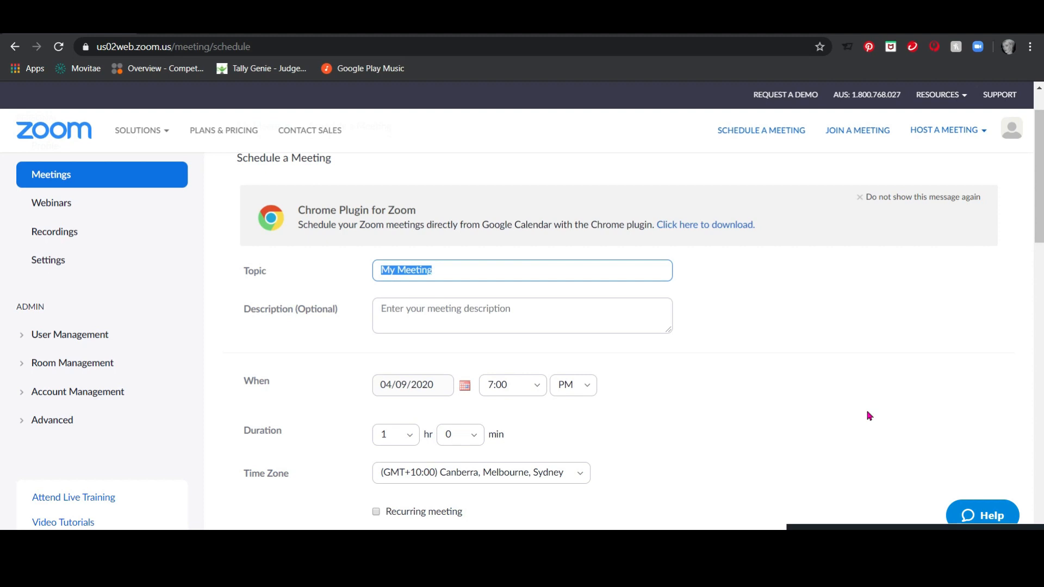
click(342, 347)
scroll(342, 347, down, 3)
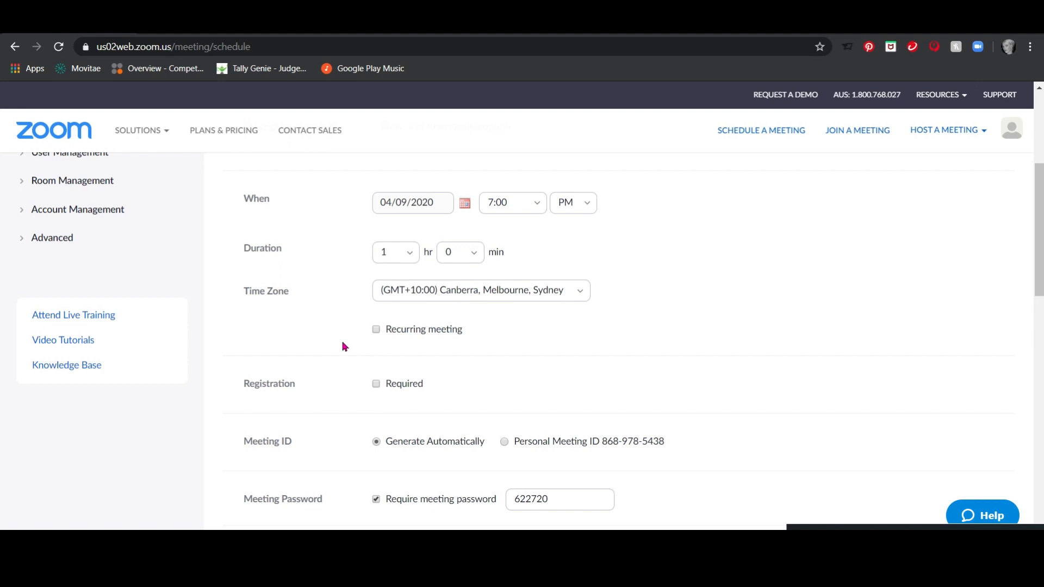
scroll(342, 346, up, 3)
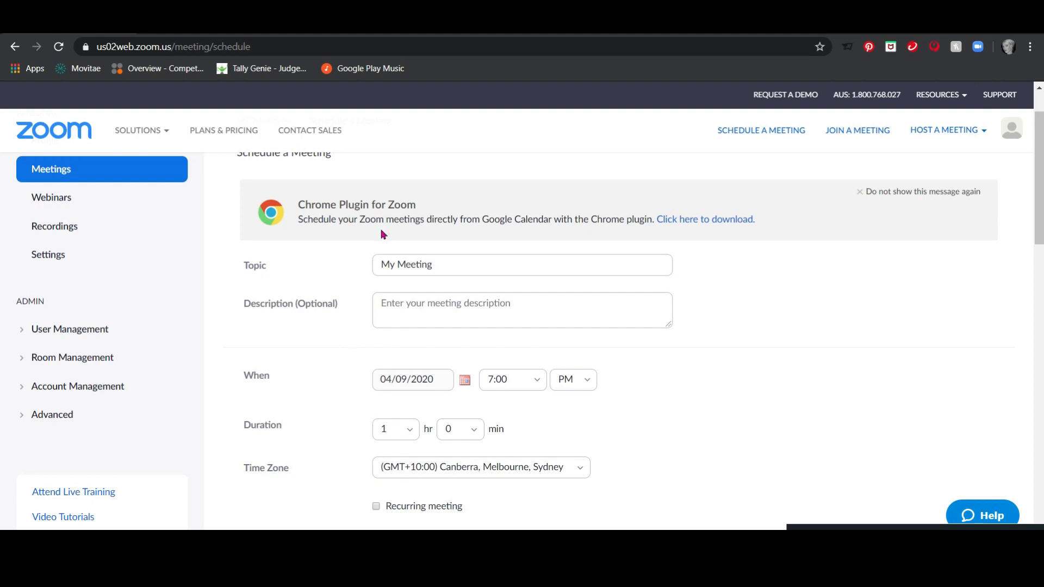
click(402, 316)
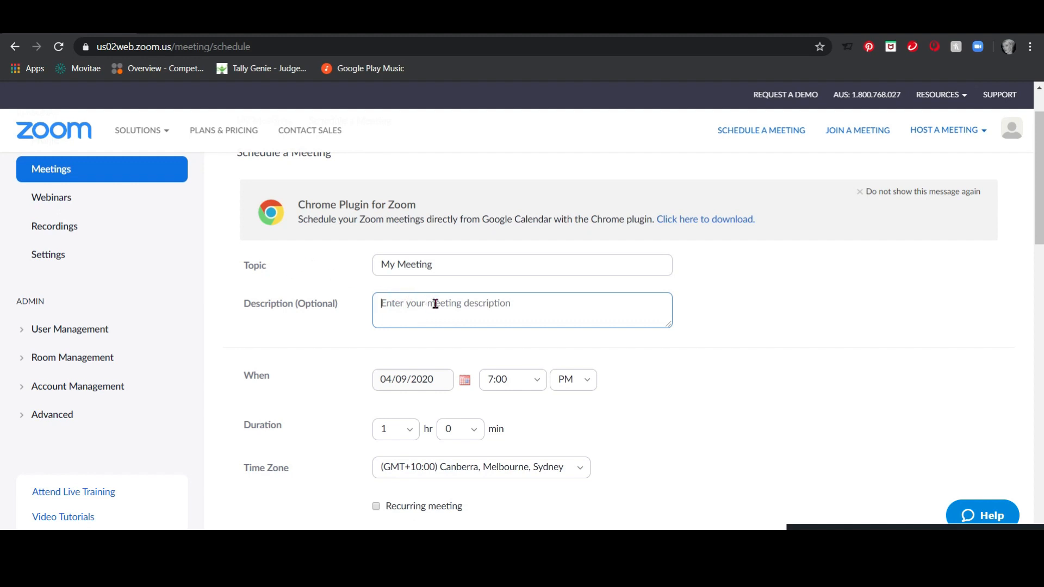
scroll(435, 304, down, 4)
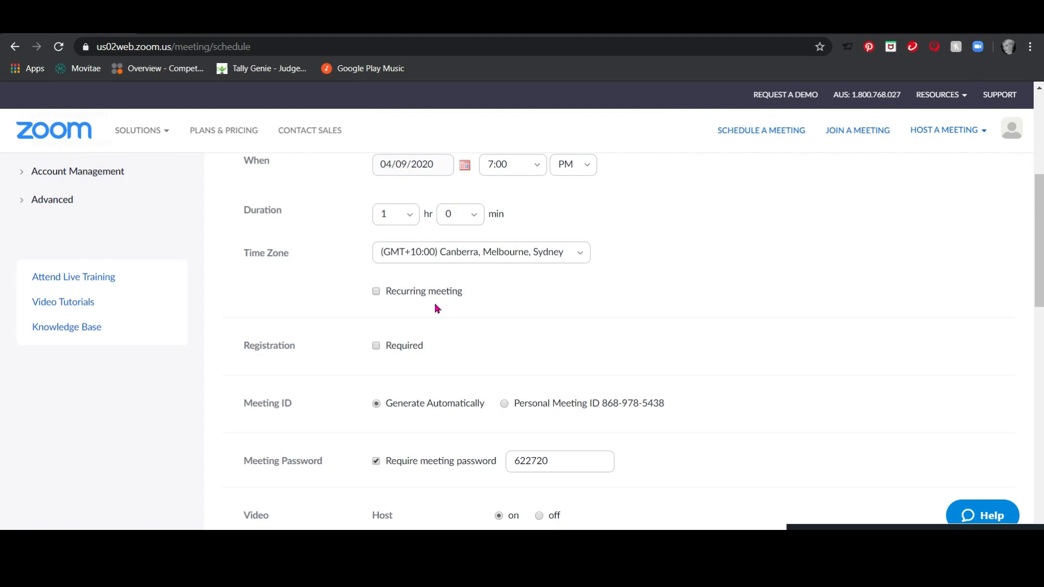
scroll(524, 337, down, 1)
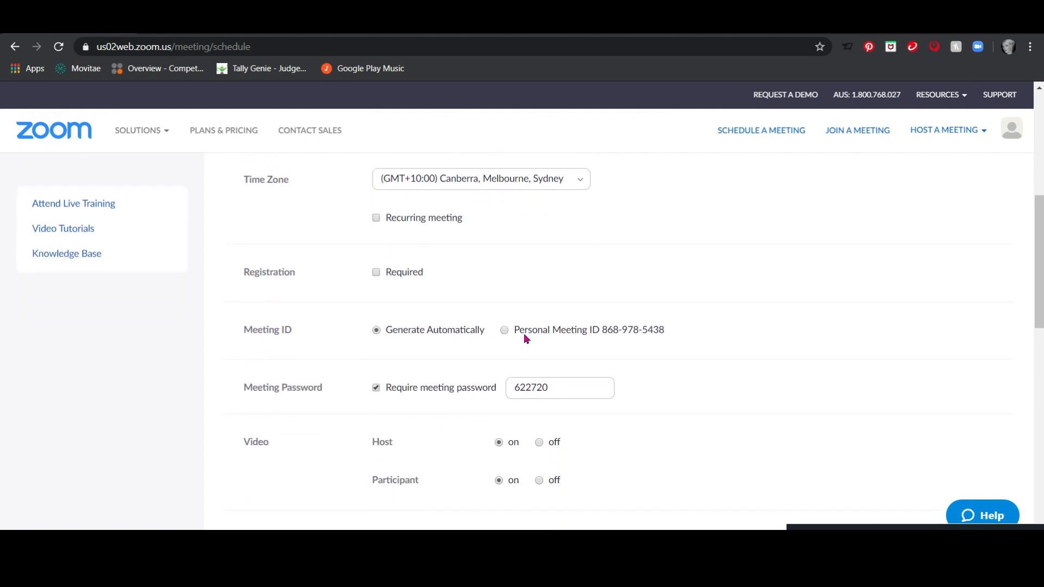
scroll(523, 333, up, 6)
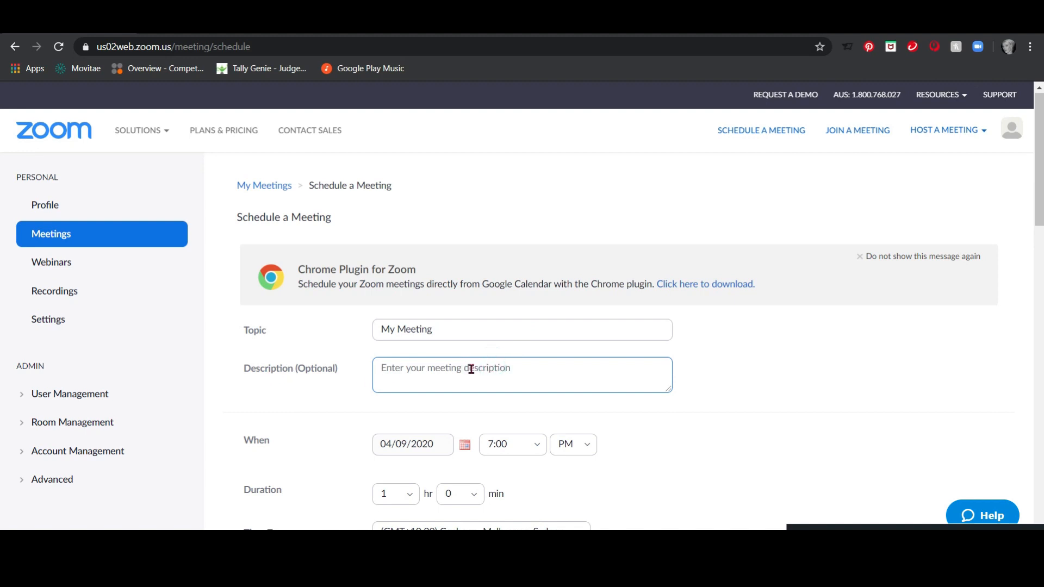
- Replace the meeting topic with "Grade 3 Ballet -" followed by the teacher's title and name, leaving the description blank
click(500, 332)
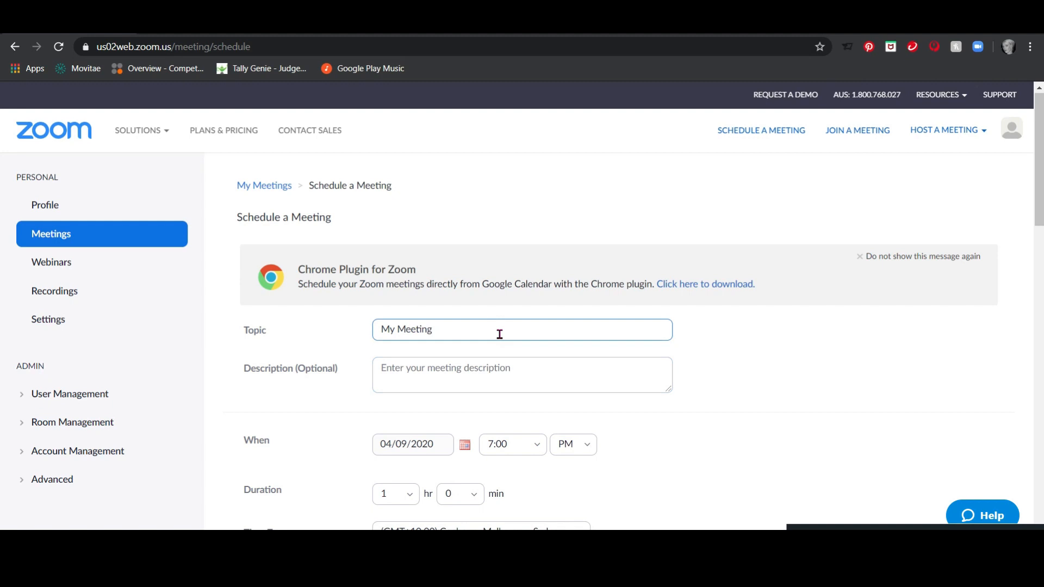
right_click(375, 337)
click(379, 328)
drag(438, 331, 361, 326)
text(Grade 3 Ballet - Miss Laura)
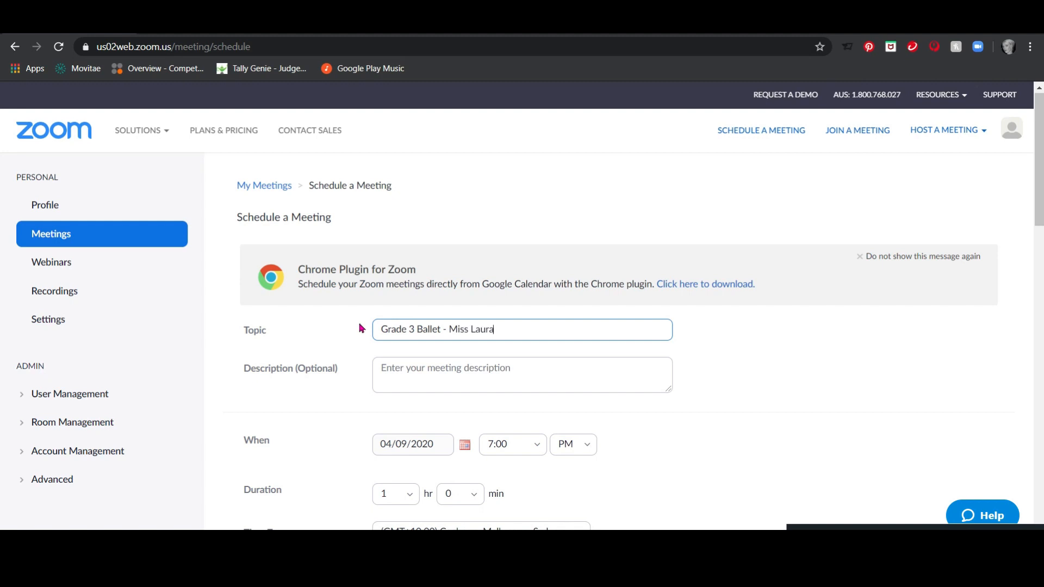
click(385, 374)
scroll(385, 375, down, 1)
scroll(384, 374, down, 2)
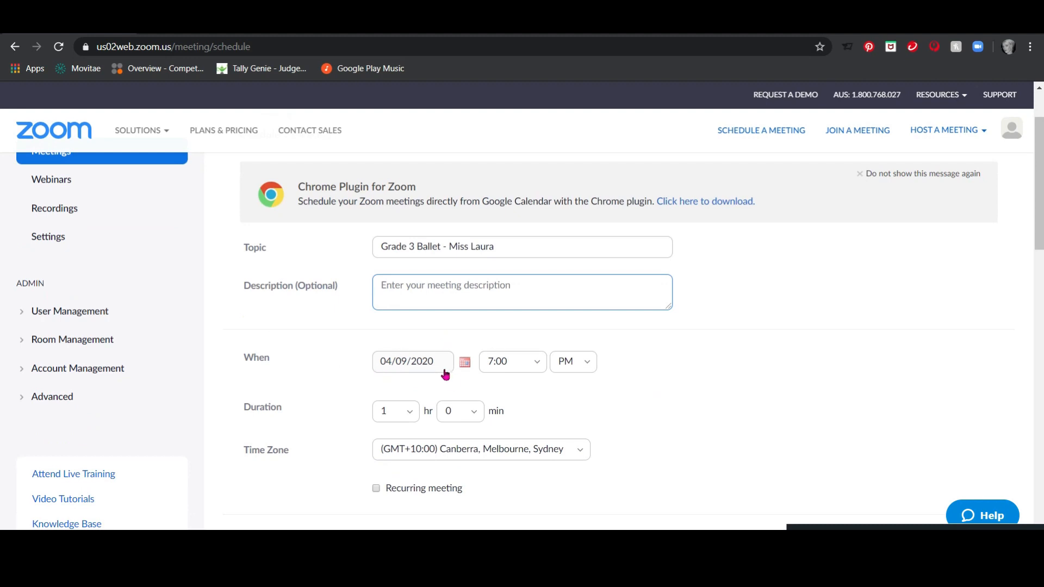
click(411, 414)
click(412, 415)
click(475, 415)
click(475, 416)
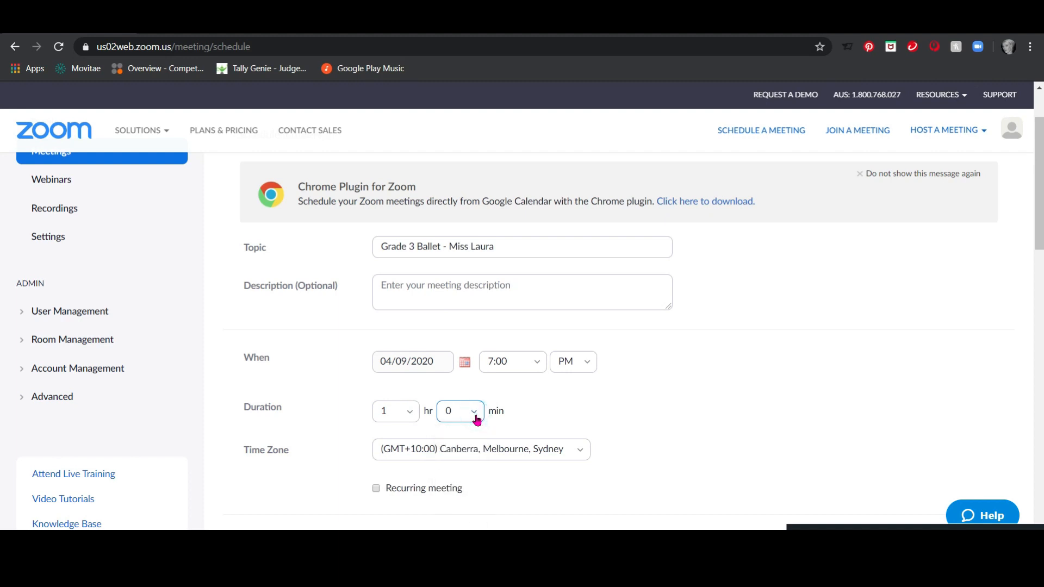
click(537, 363)
click(590, 368)
click(641, 380)
- Set the Grade 3 Ballet meeting's start time to the custom value 4:15 PM
click(510, 362)
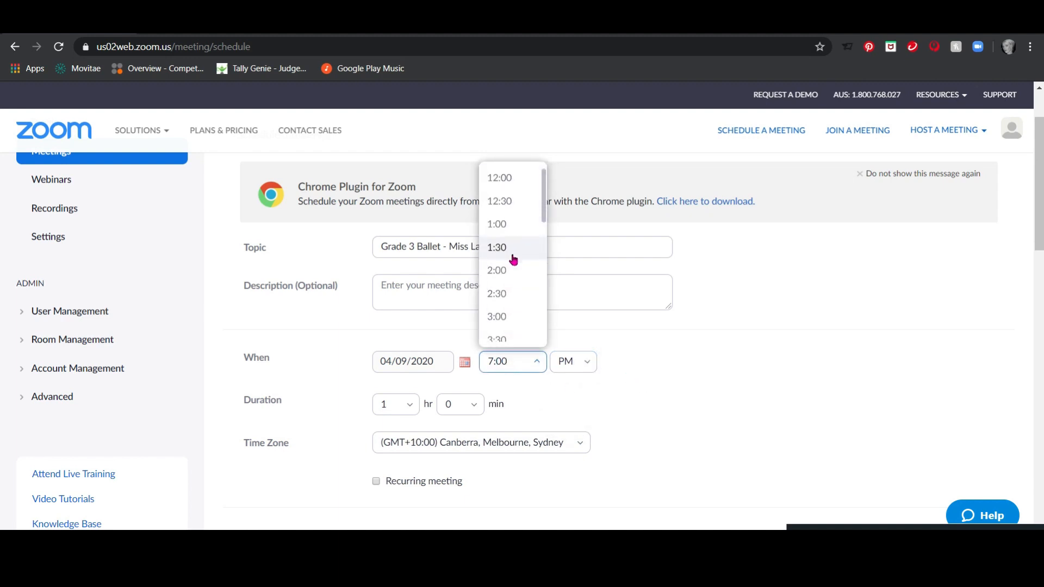
scroll(511, 309, down, 3)
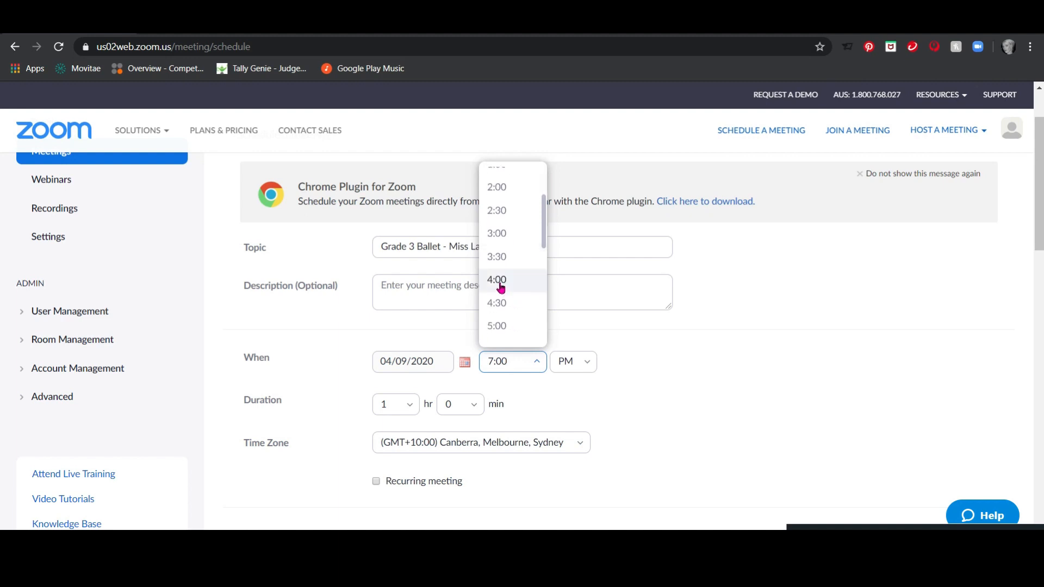
click(499, 280)
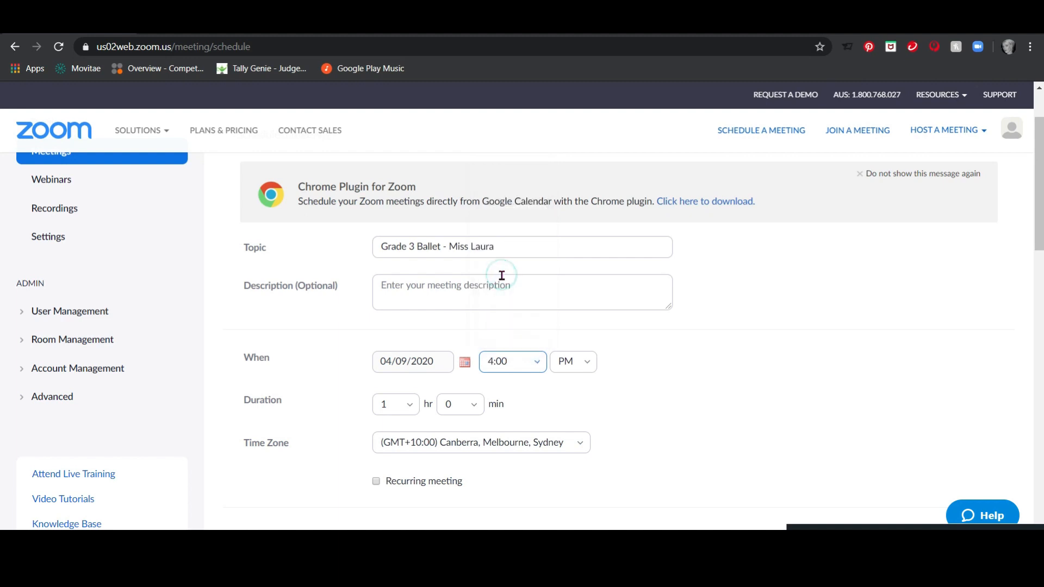
click(515, 363)
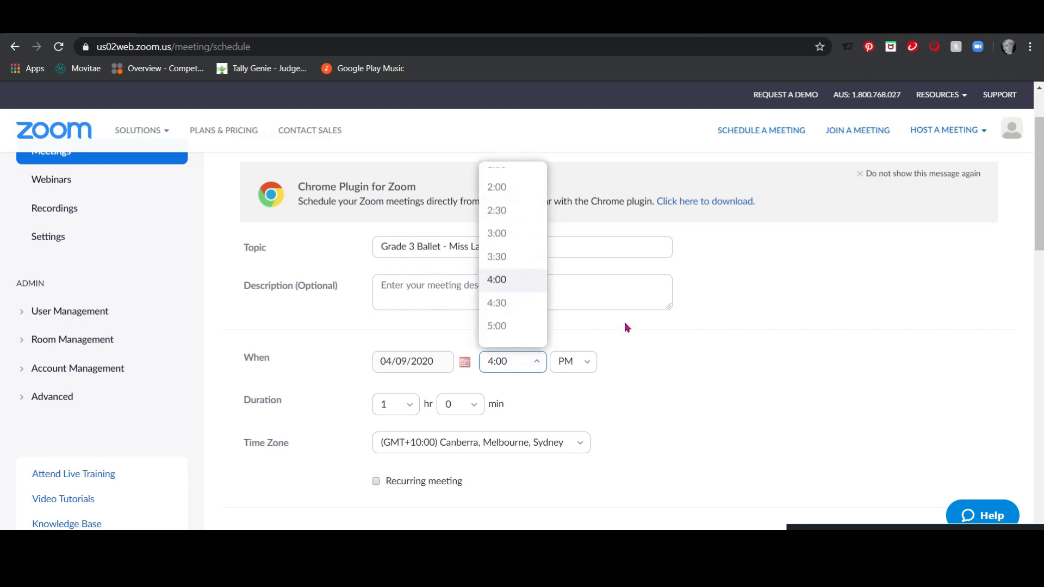
key(BackSpace)
key(BackSpace)
text(15)
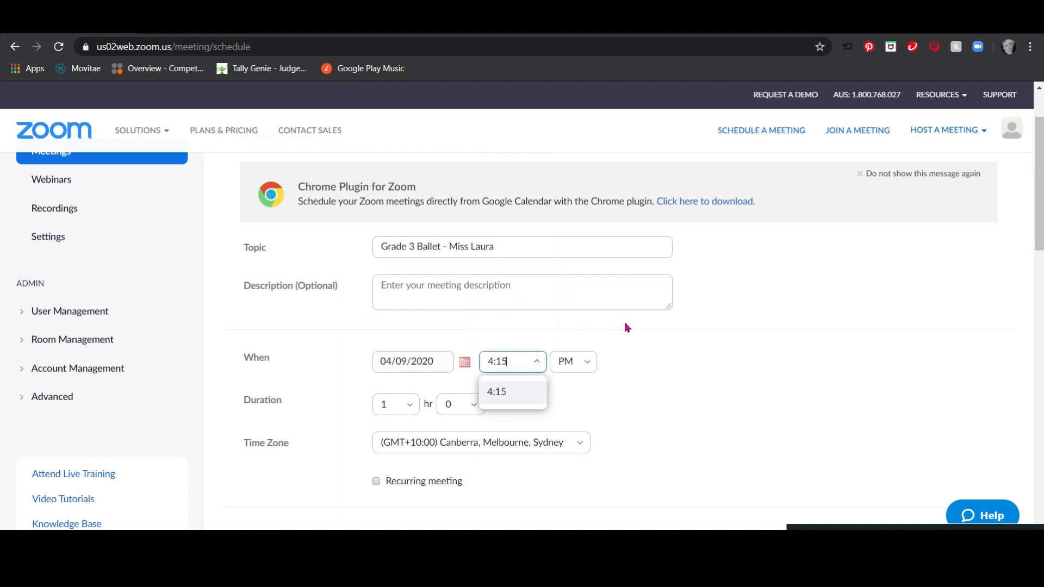
key(Return)
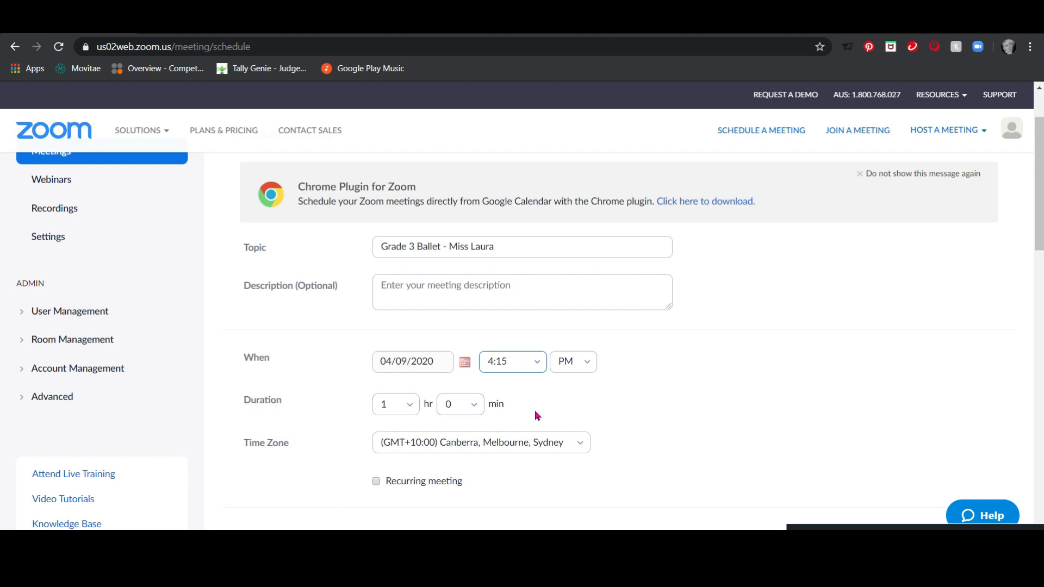
- Set the minutes of the meeting duration to 15, for a class of 1 hr 15 min
click(476, 406)
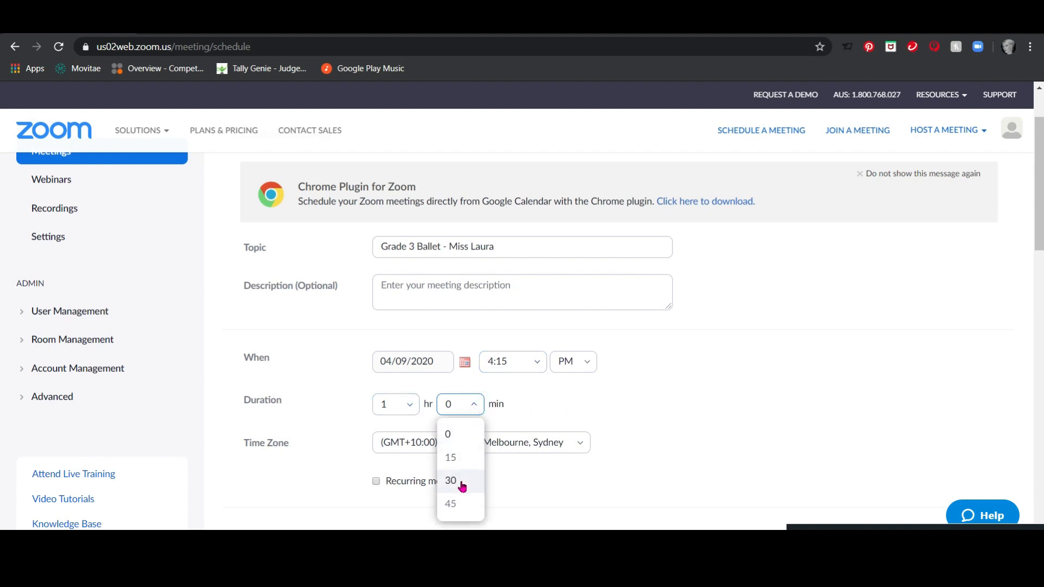
scroll(465, 507, down, 2)
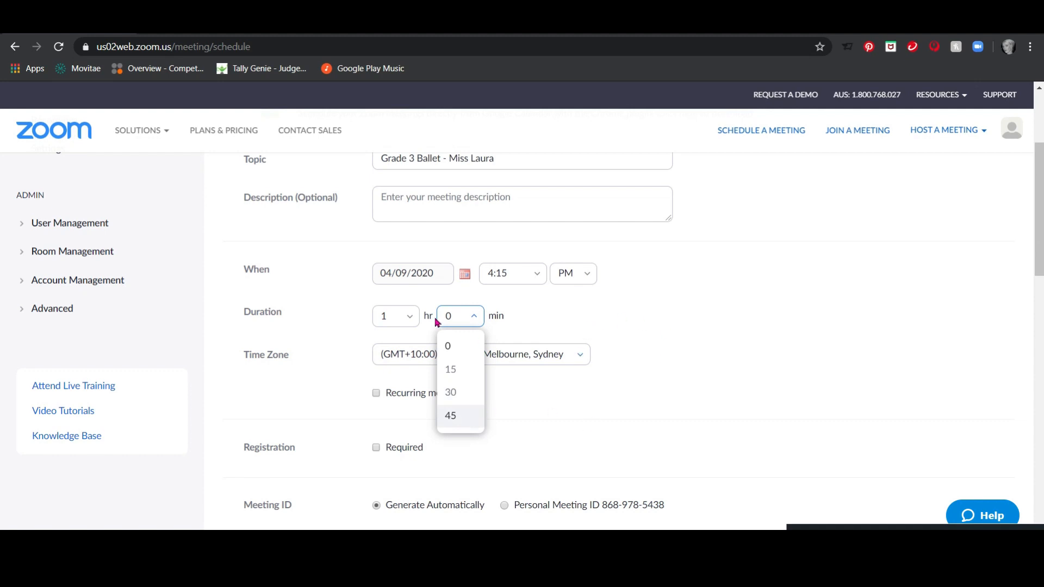
click(451, 370)
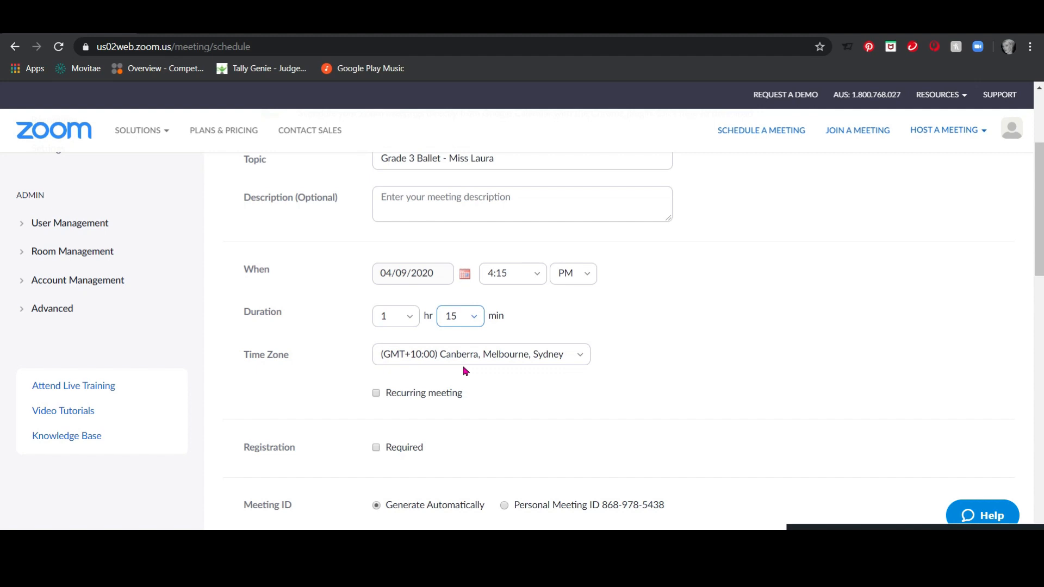
- Make the meeting recurring with a weekly recurrence, repeating every 1 week on Thursday
click(375, 393)
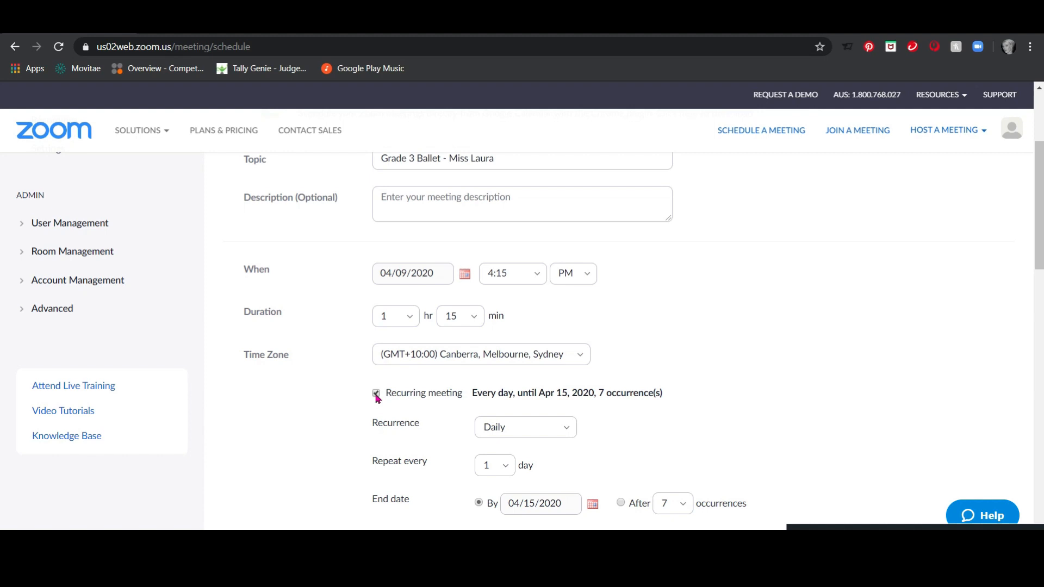
scroll(376, 397, down, 3)
click(566, 291)
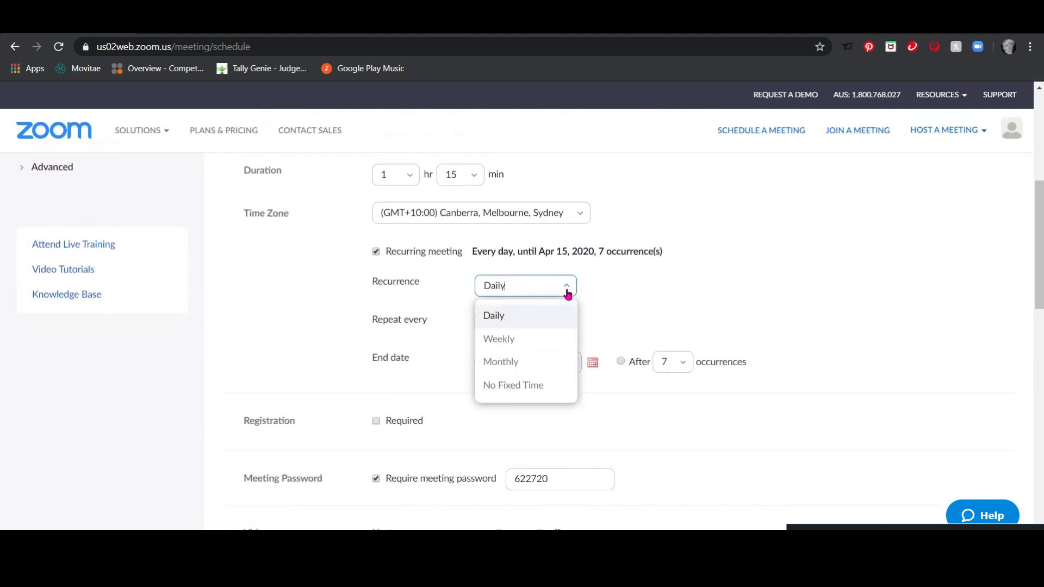
click(565, 335)
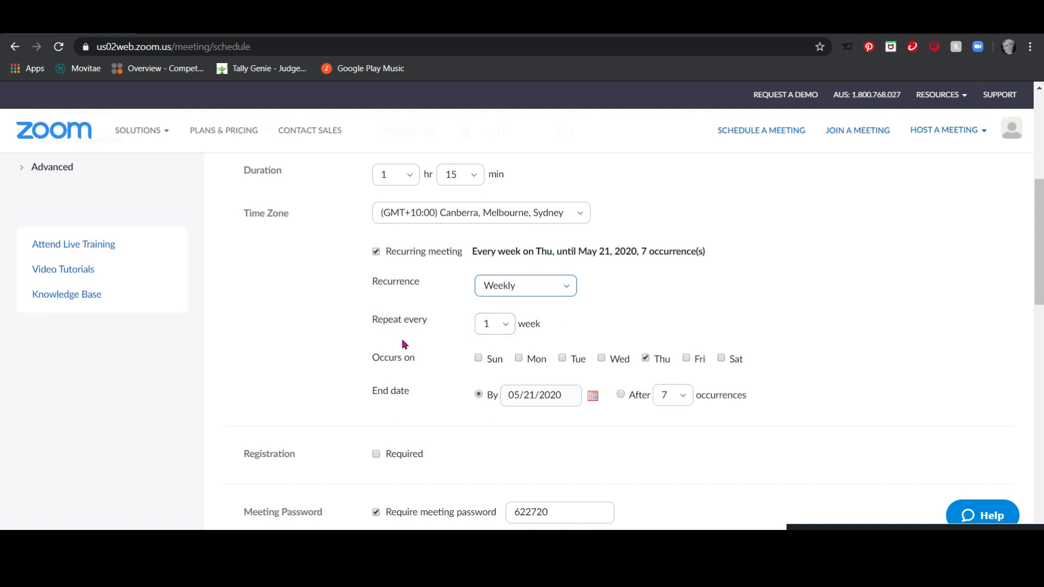
click(503, 326)
click(504, 327)
scroll(727, 247, down, 2)
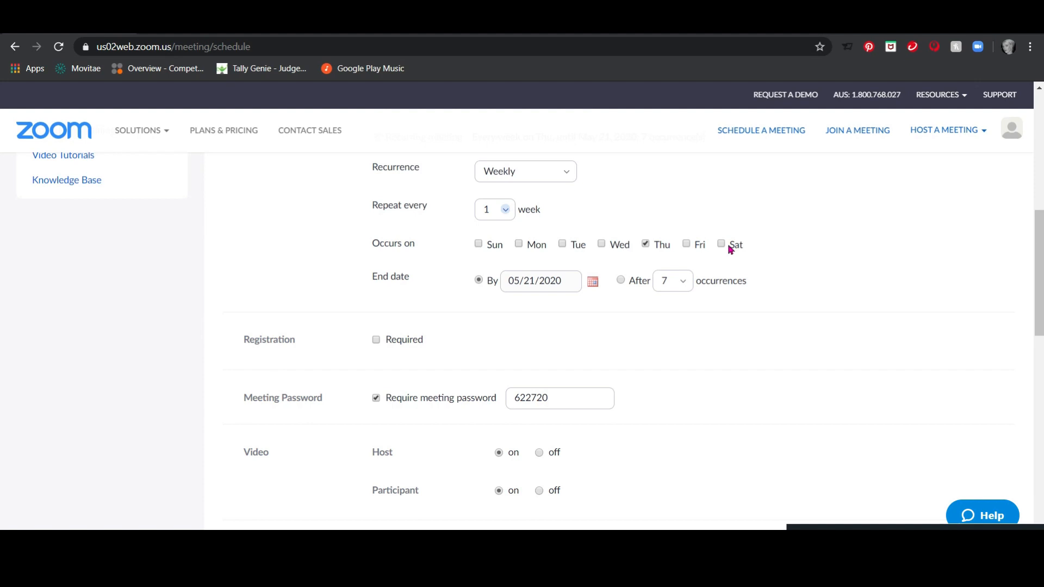
- End the recurring meeting after 10 occurrences and make attendee registration required
click(684, 284)
scroll(670, 432, down, 2)
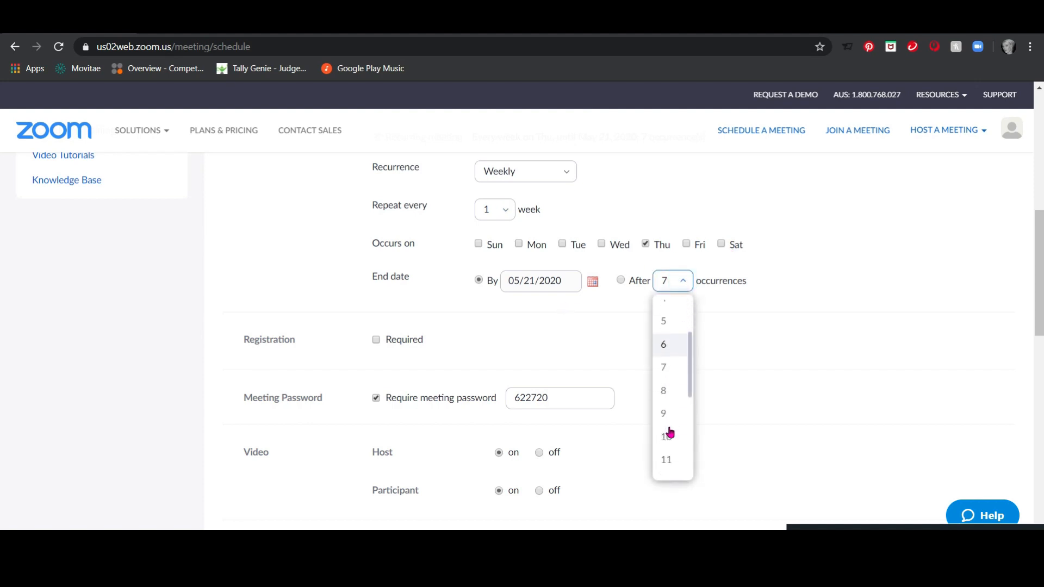
click(666, 436)
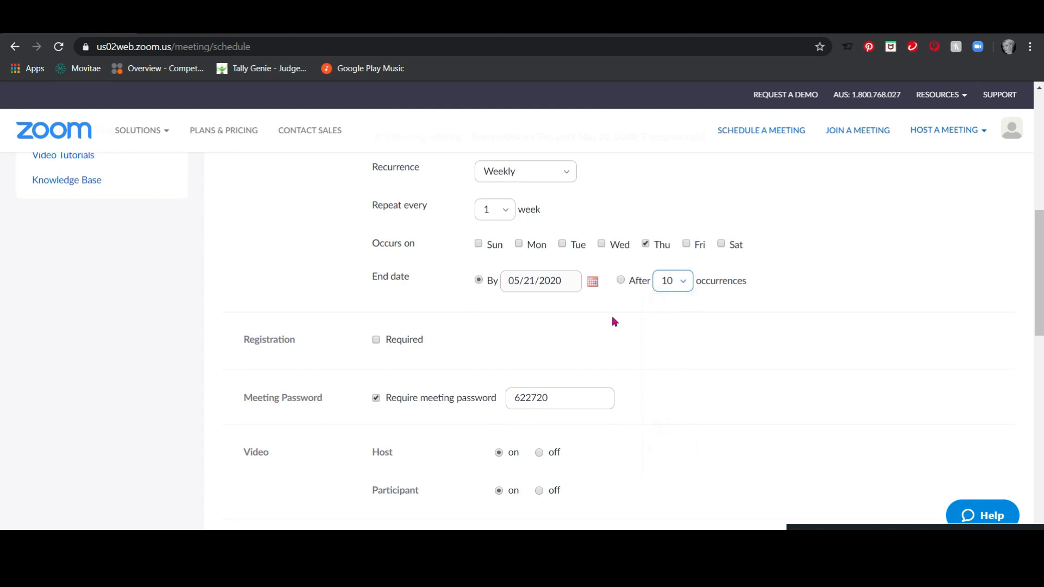
click(620, 280)
click(377, 341)
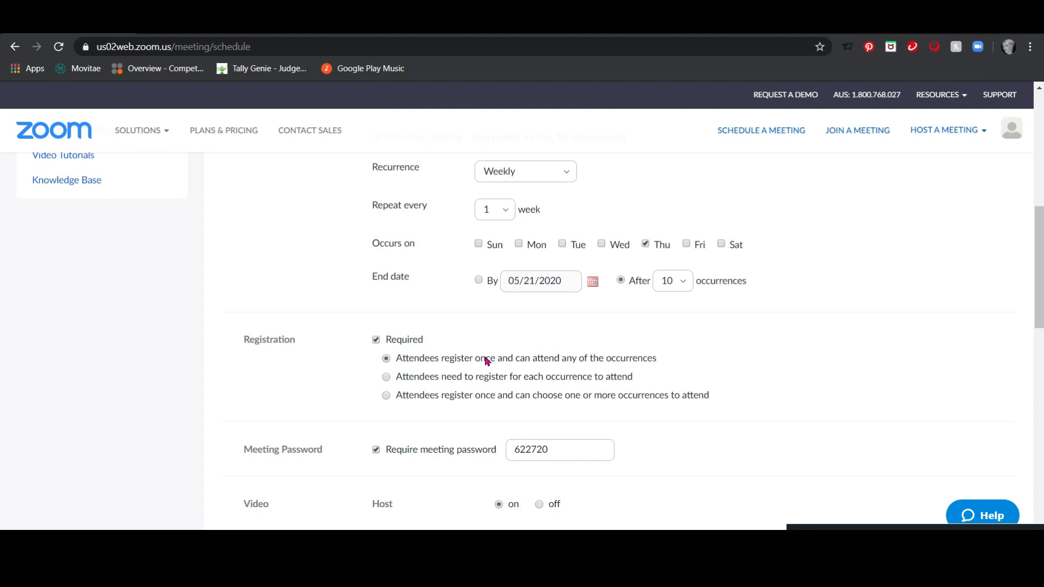
scroll(486, 361, down, 1)
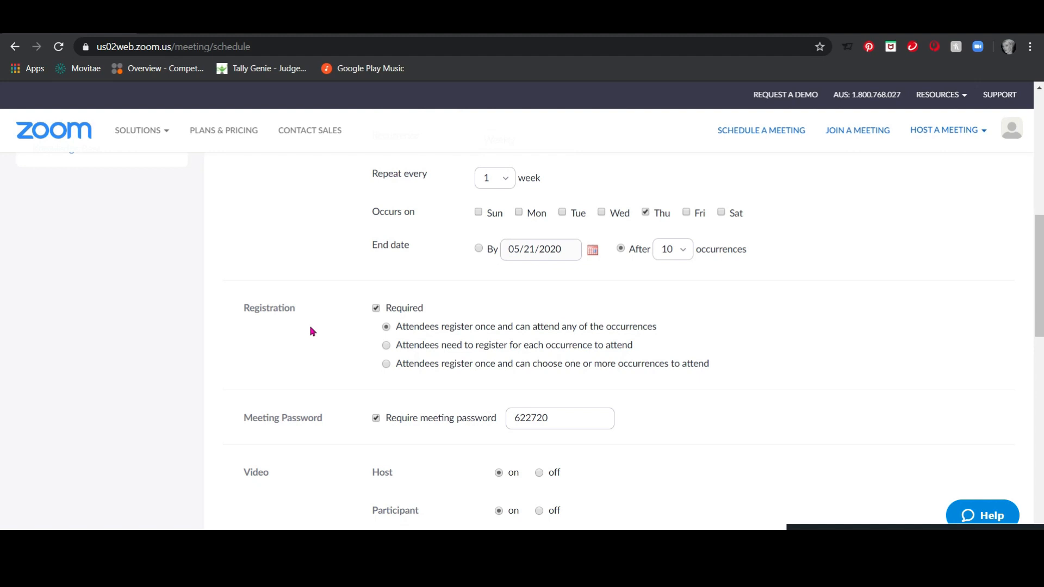
- Check the password, video, audio and meeting options with their current settings kept, and save the Grade 3 Ballet meeting
scroll(310, 329, down, 3)
click(574, 255)
click(340, 358)
scroll(340, 358, down, 2)
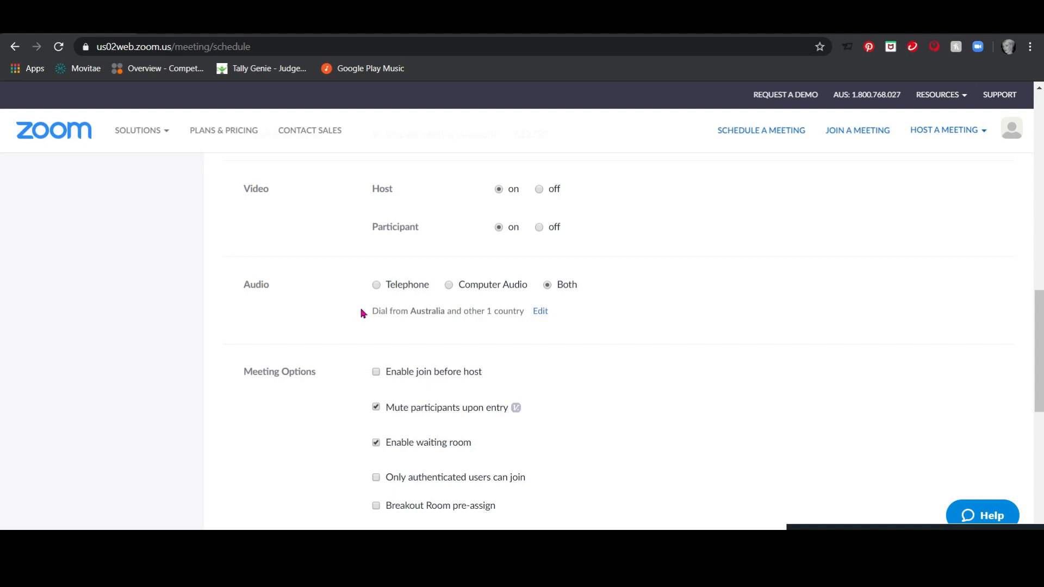
scroll(363, 314, down, 2)
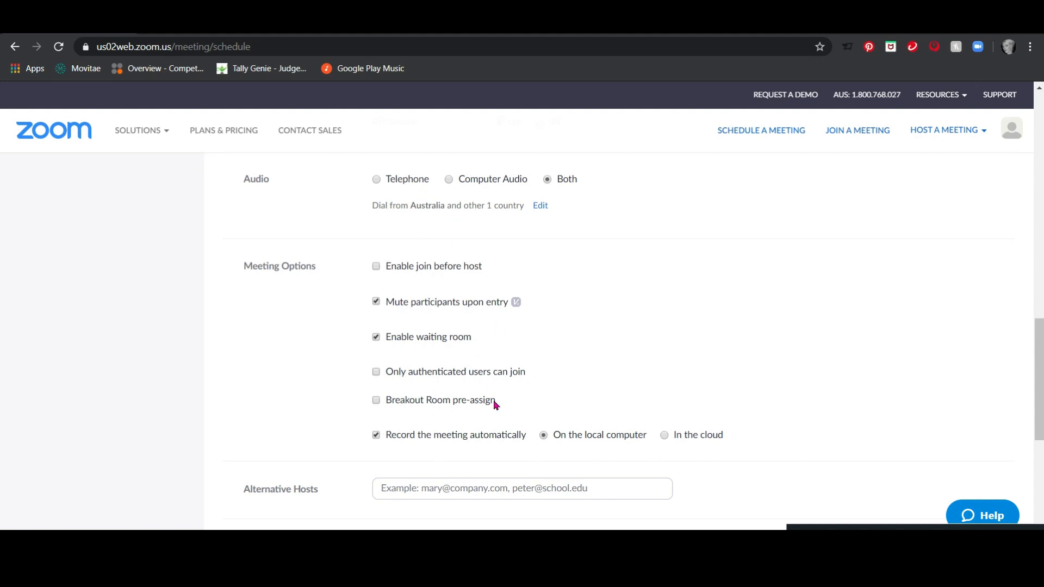
scroll(501, 419, down, 2)
click(391, 435)
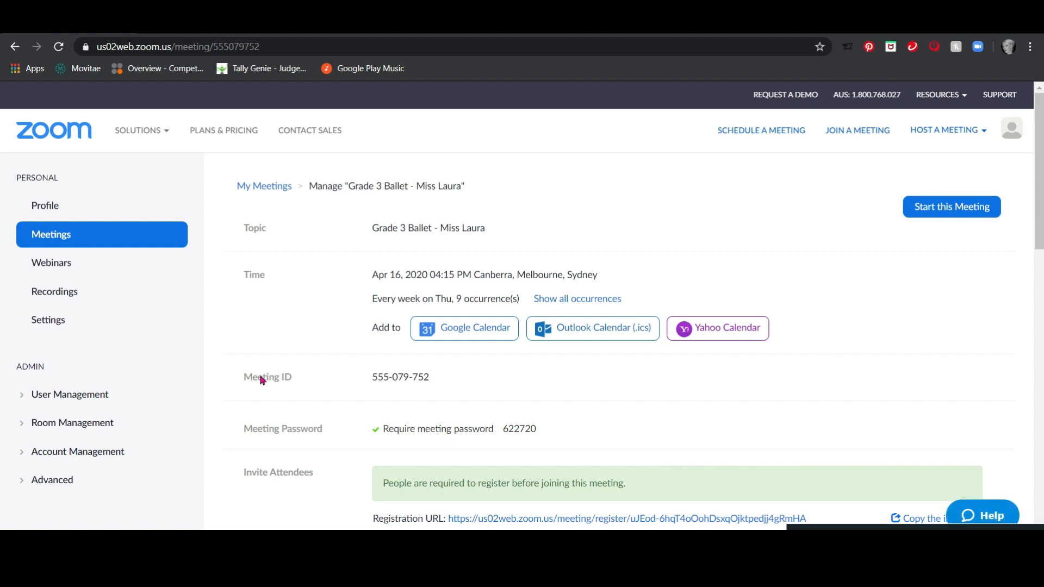
- Go back to the upcoming meetings list and open the Grade 3 Ballet occurrence on Thu, Apr 16
click(275, 191)
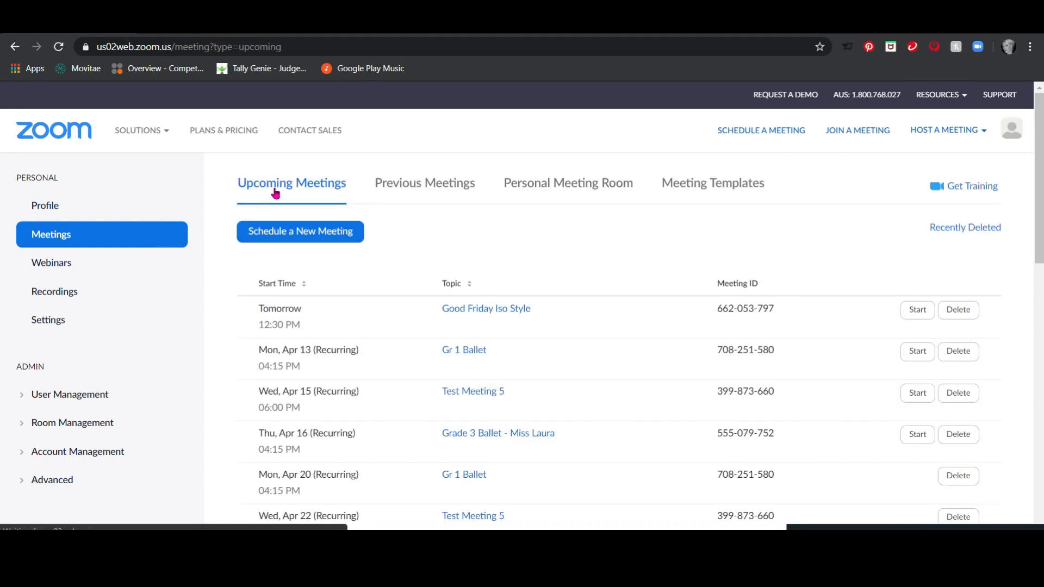
scroll(605, 421, down, 1)
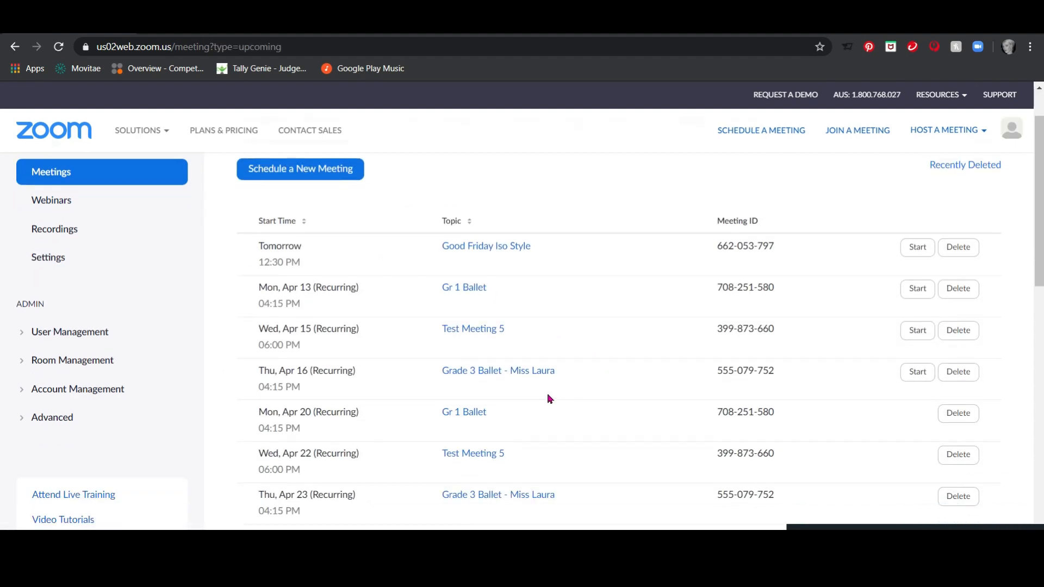
scroll(527, 457, down, 1)
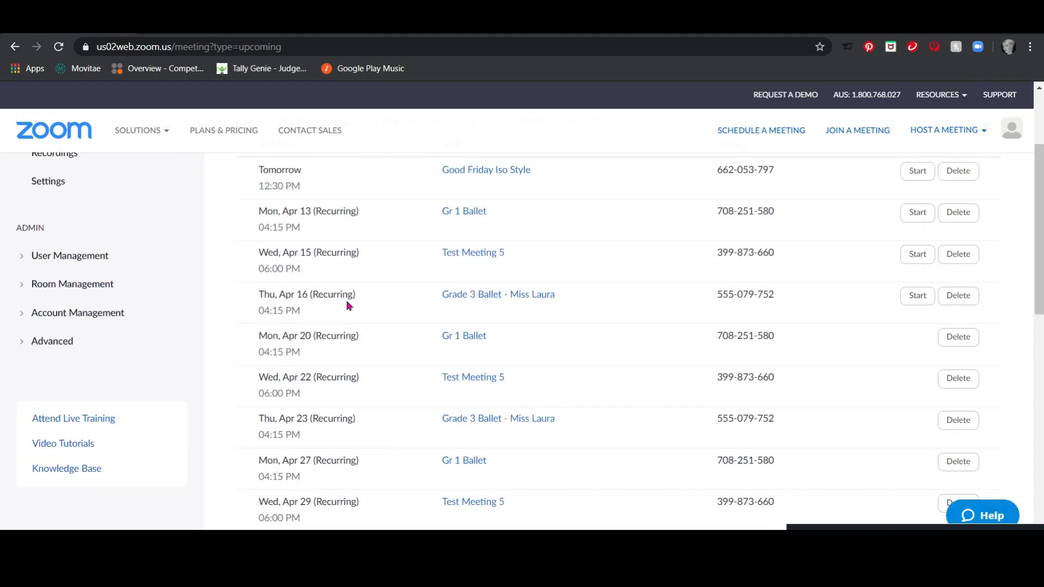
click(513, 297)
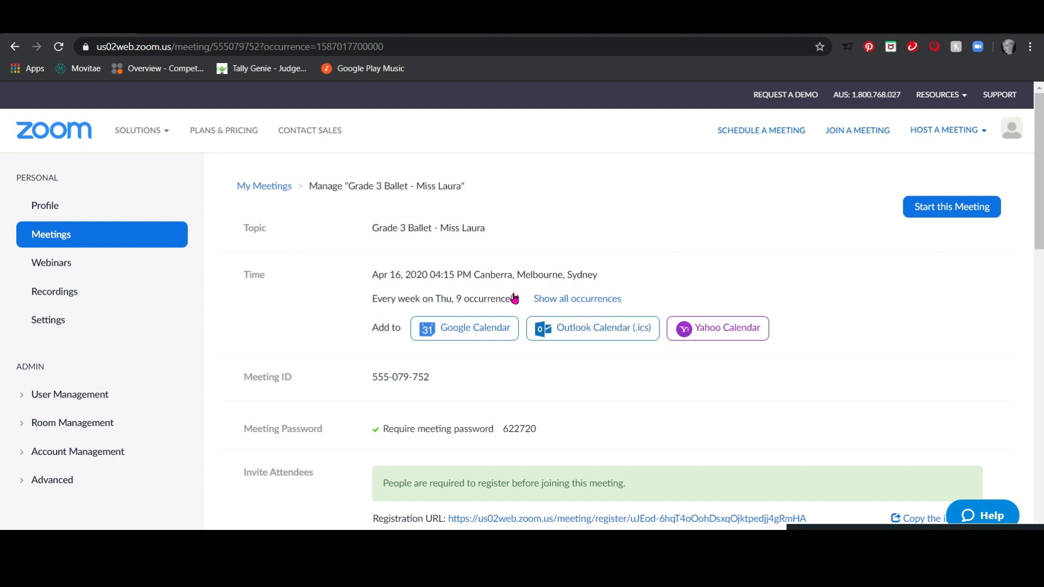
- Examine the topic and meeting password on the details page of the Grade 3 Ballet meeting
scroll(515, 298, down, 1)
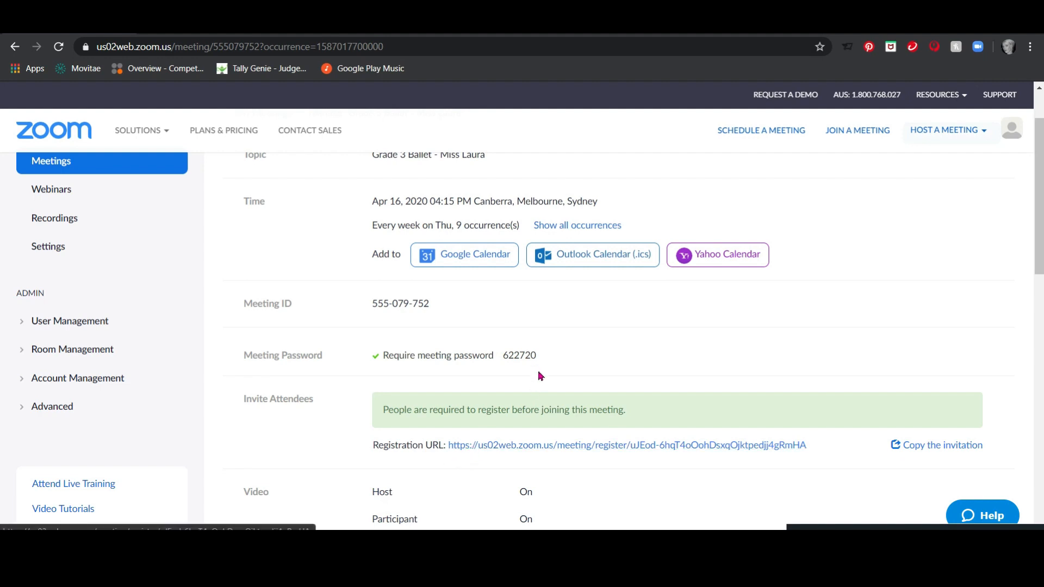
double_click(520, 356)
click(535, 356)
click(547, 355)
scroll(547, 354, up, 1)
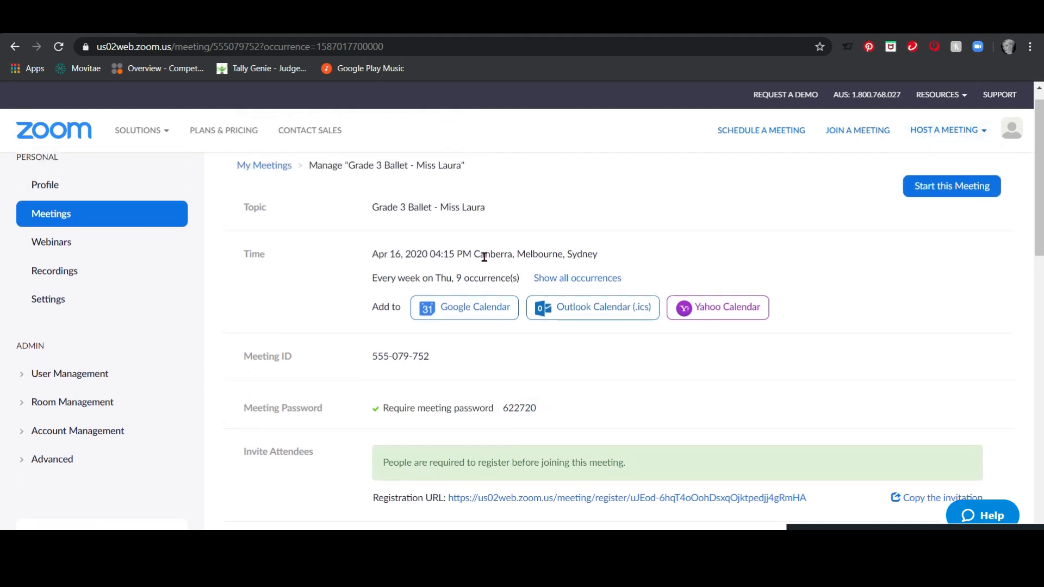
drag(500, 204, 443, 207)
click(373, 208)
drag(373, 208, 483, 207)
click(510, 410)
right_click(510, 412)
drag(509, 412, 506, 413)
click(543, 403)
- Examine the registration URL in the meeting's attendee invitation details
scroll(545, 403, down, 2)
drag(820, 391, 445, 401)
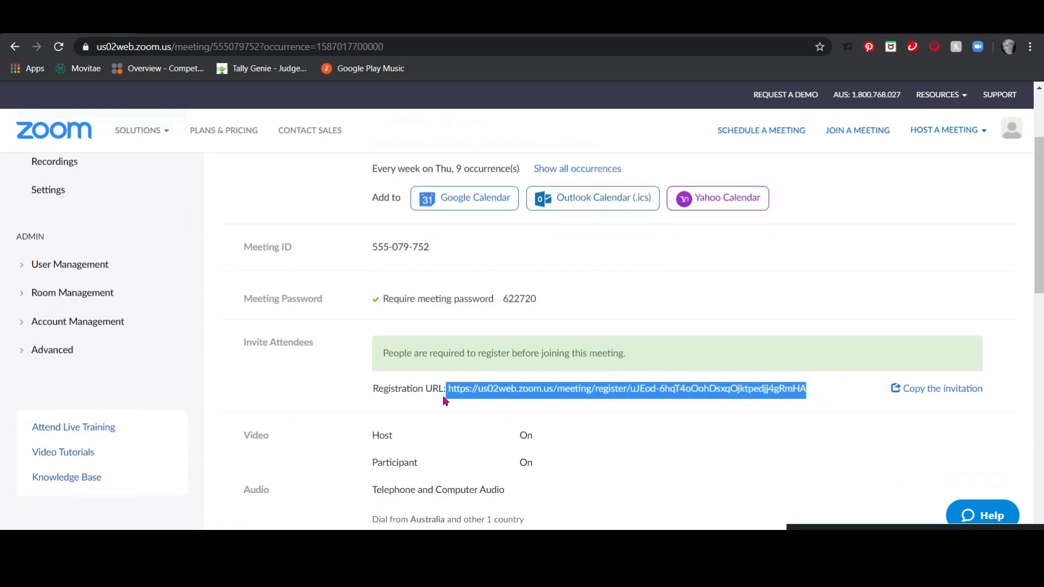
click(397, 432)
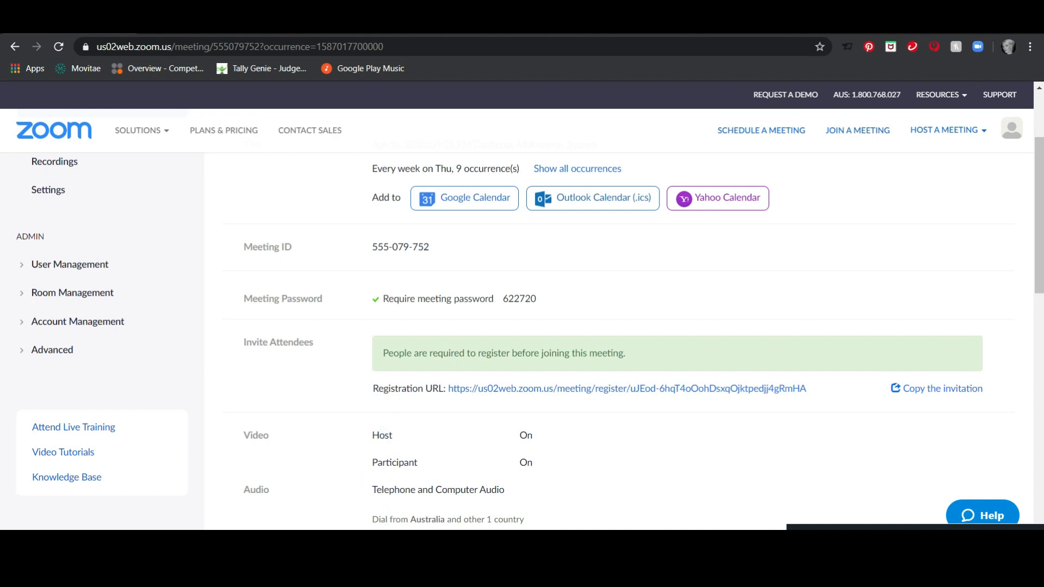
- Switch to the Zoom desktop client and show the meeting invitation of the recurring Grade 3 Ballet meeting
key(alt+Tab)
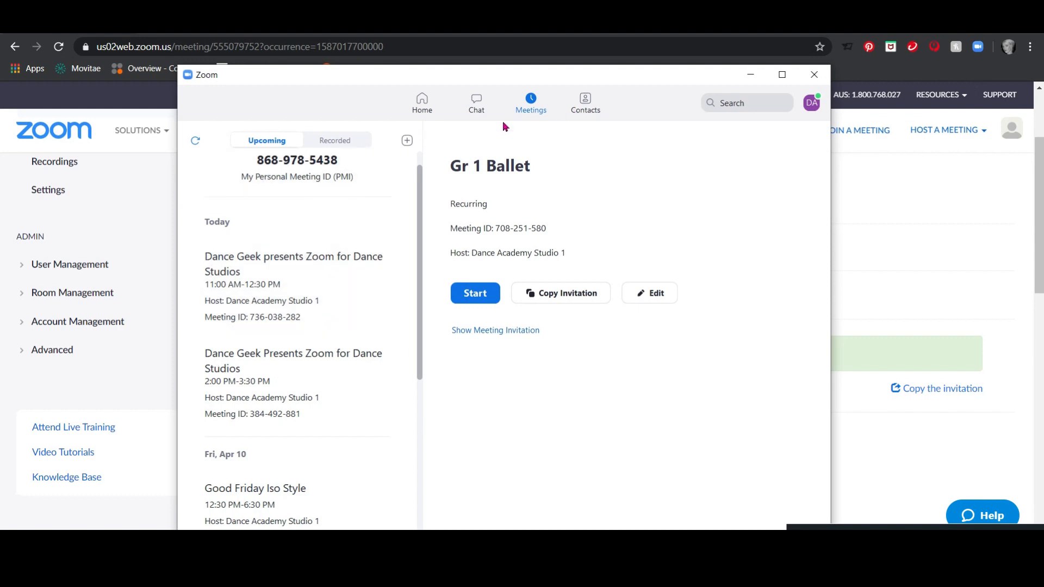
click(529, 105)
scroll(288, 416, down, 5)
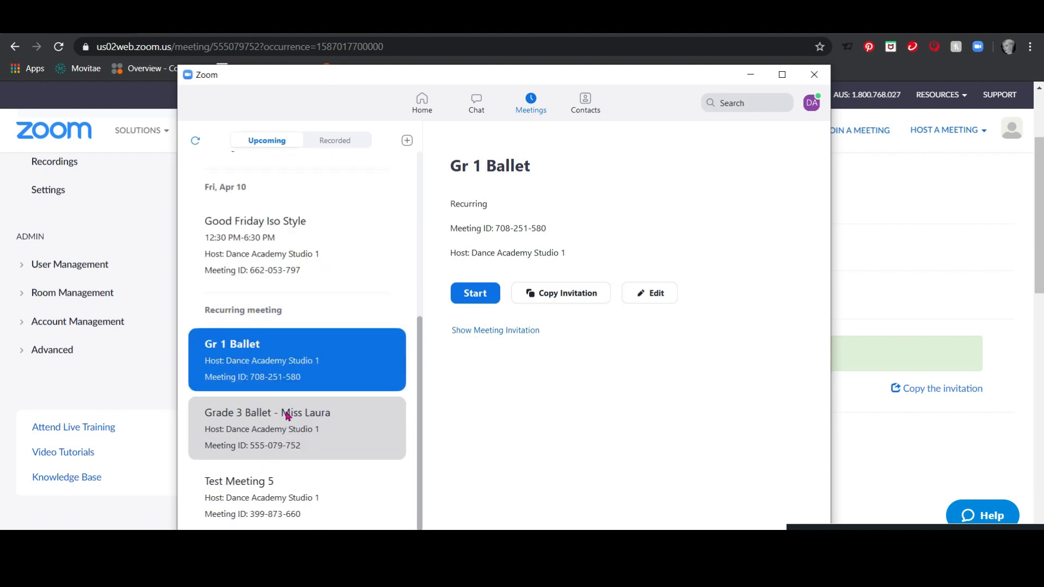
click(247, 445)
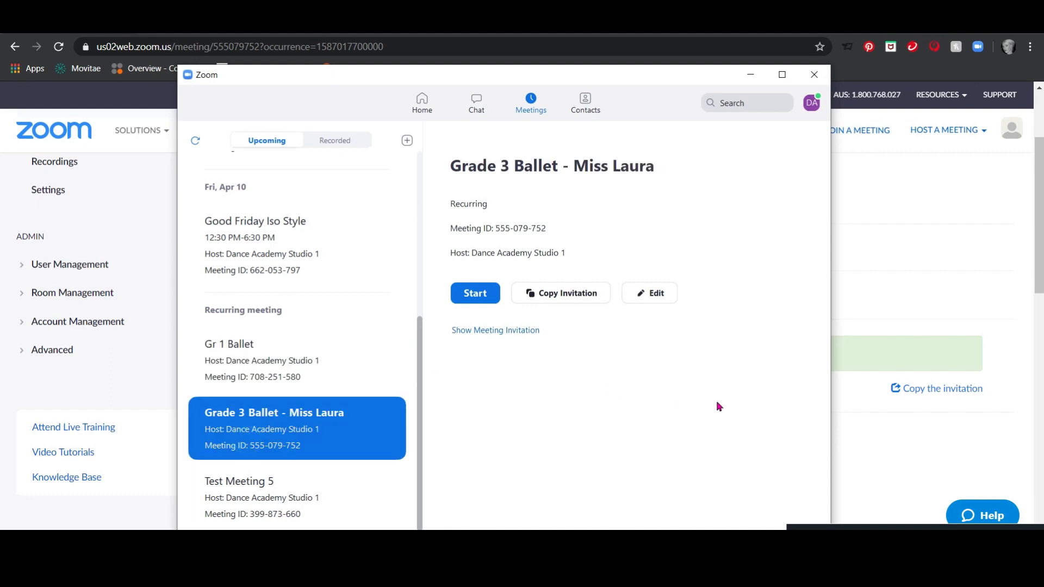
click(526, 331)
scroll(567, 457, up, 3)
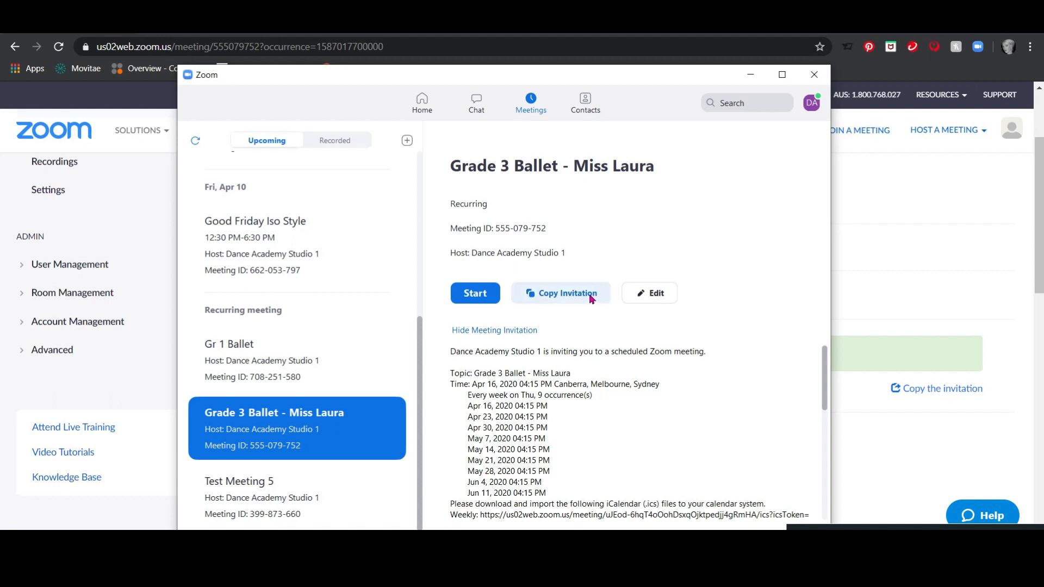
- Read the Grade 3 Ballet invitation text, from the class dates and calendar link down to the dial-in details
drag(449, 351, 664, 529)
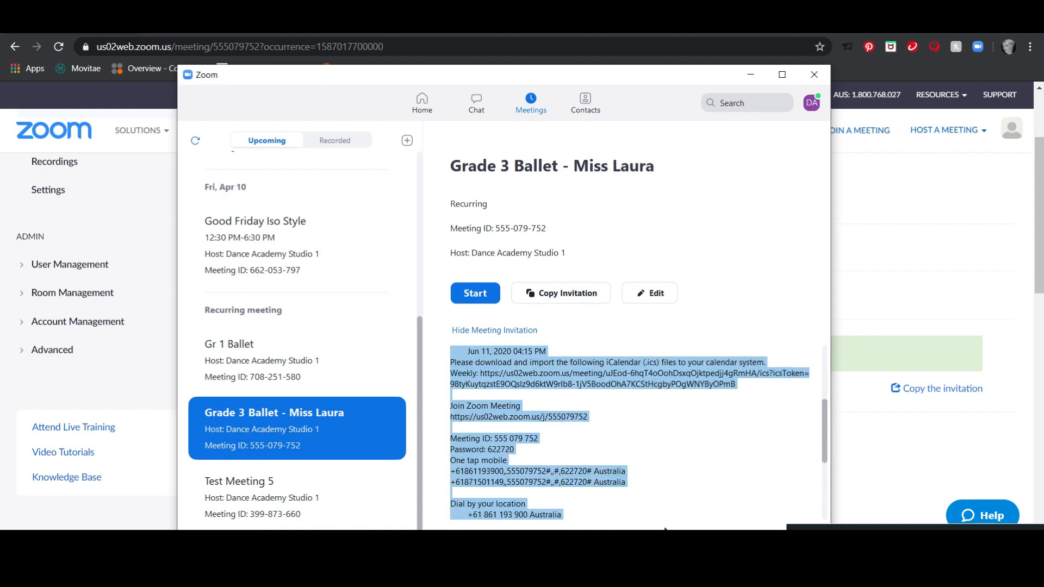
click(663, 510)
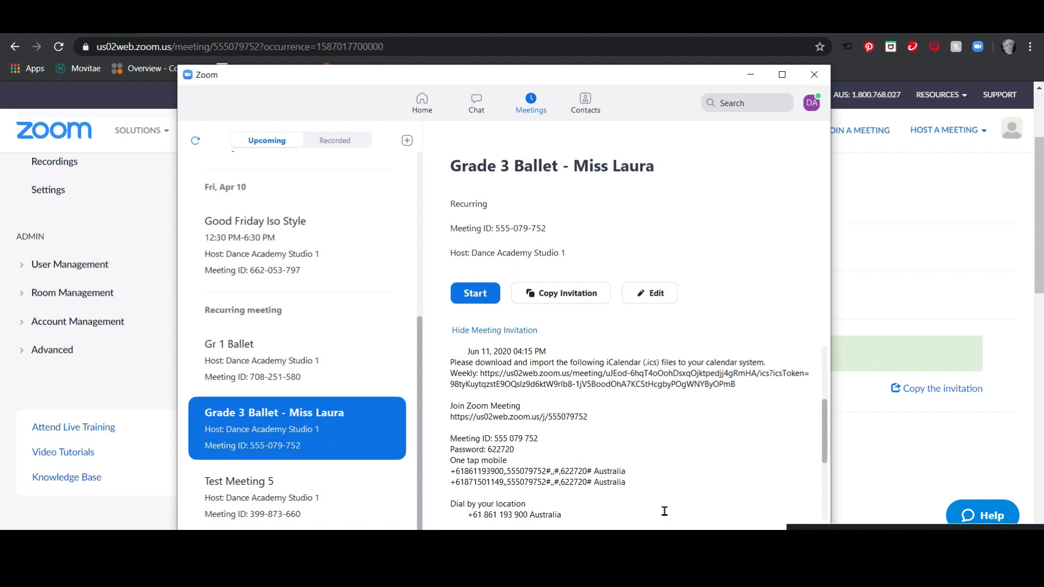
scroll(664, 511, down, 5)
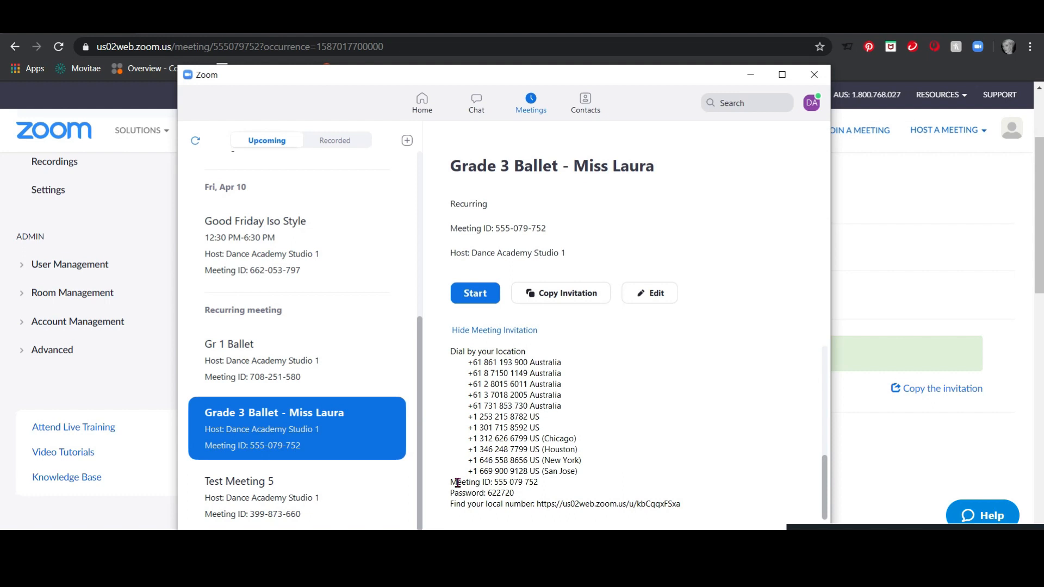
scroll(546, 434, up, 5)
scroll(546, 434, down, 1)
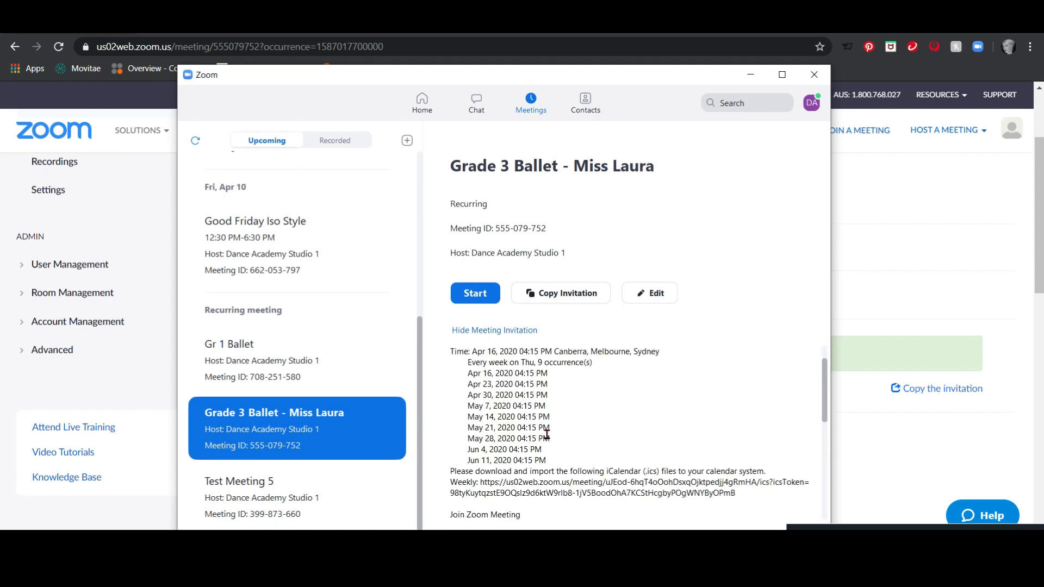
scroll(547, 434, down, 1)
click(551, 474)
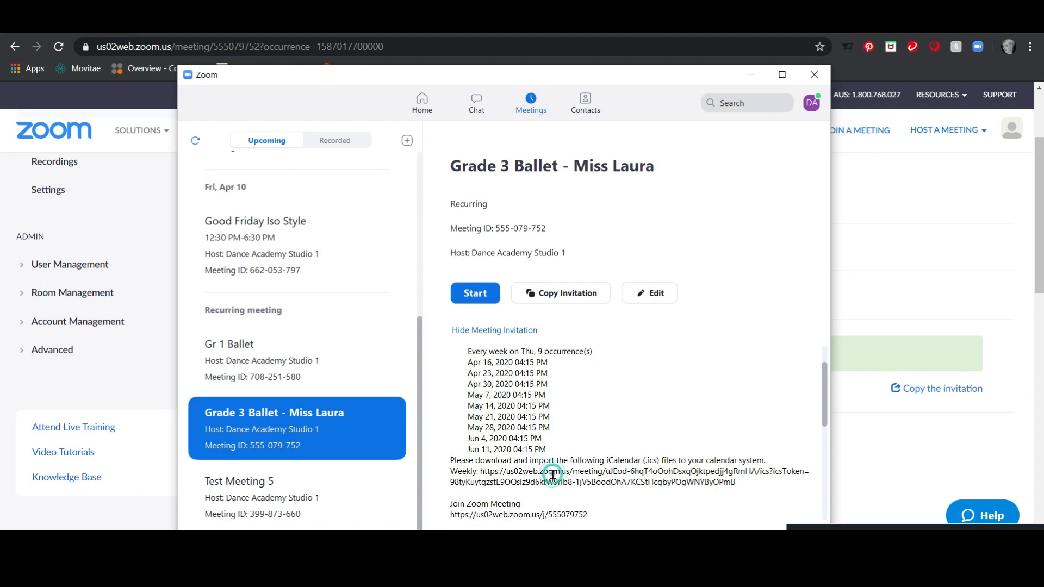
click(448, 457)
scroll(556, 449, up, 1)
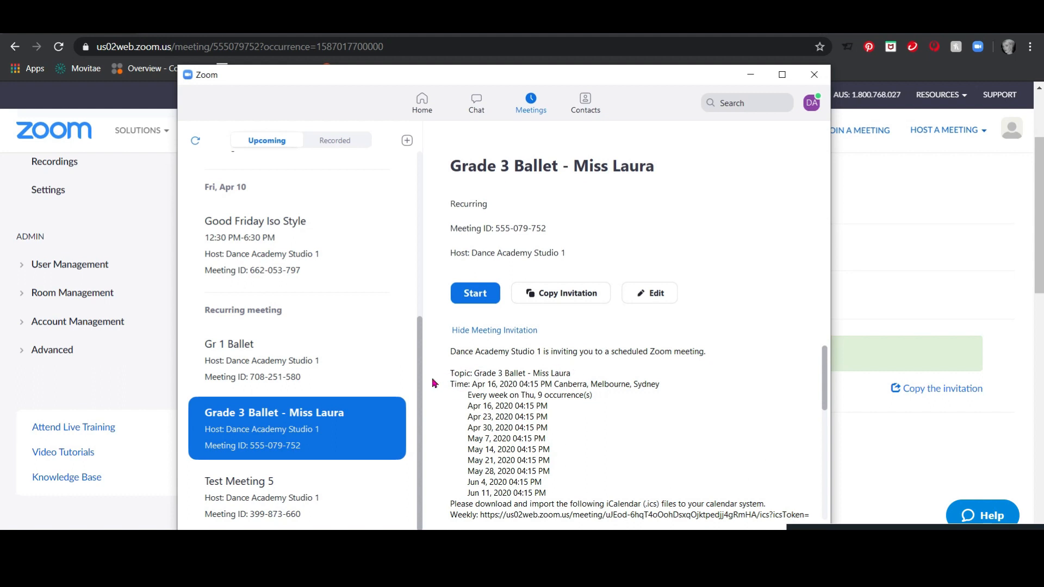
scroll(511, 434, down, 7)
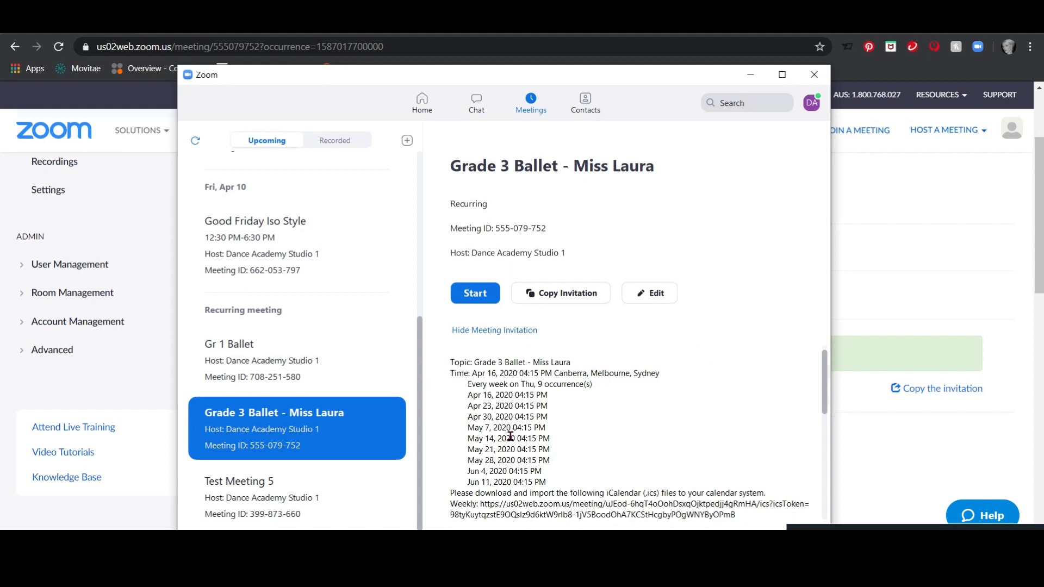
scroll(511, 436, up, 4)
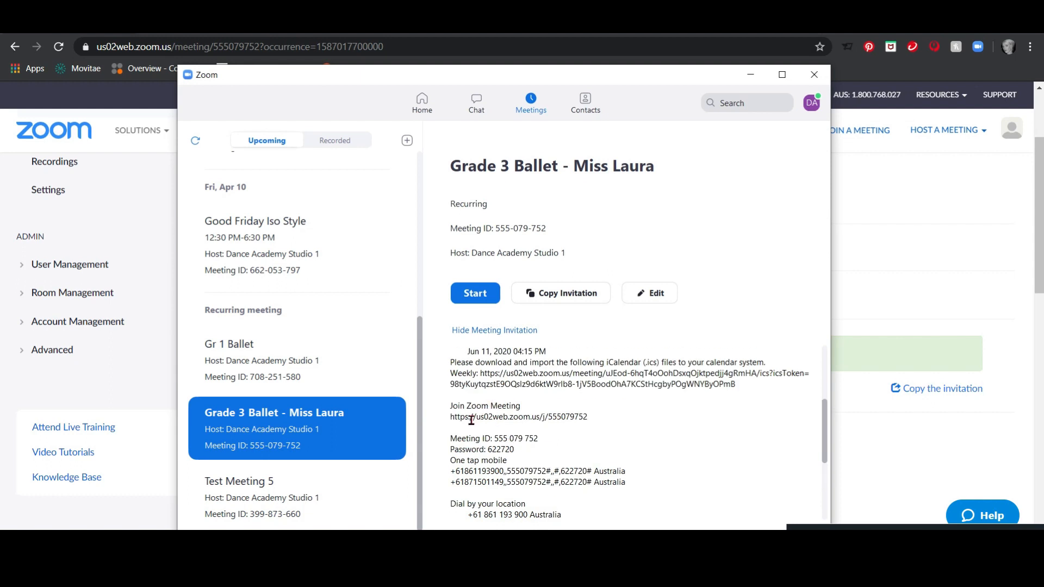
- Examine the invitation's join link, password and phone dial-in section, and highlight the text back up to its beginning
click(645, 412)
click(645, 413)
click(565, 418)
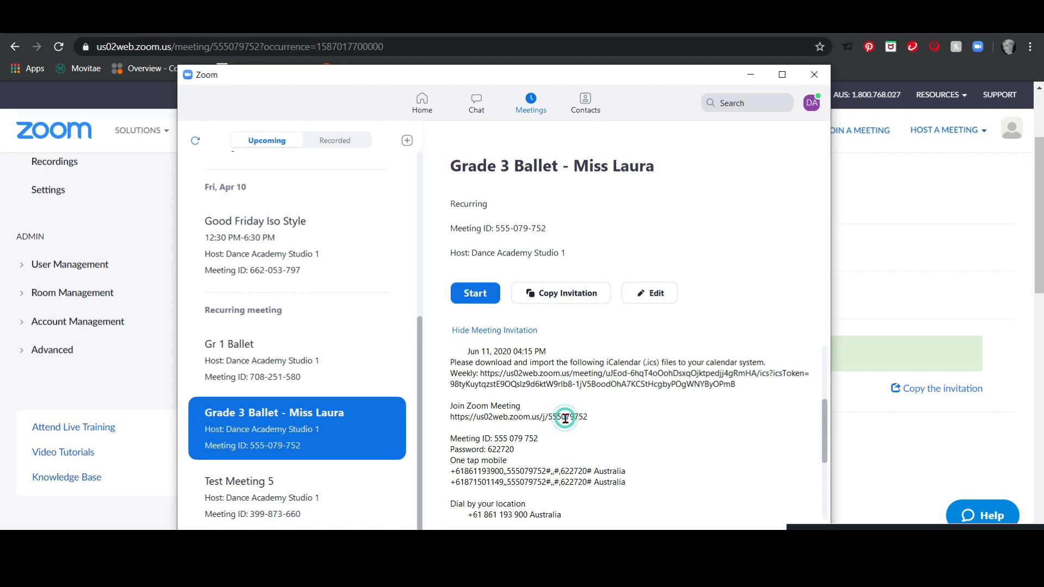
double_click(510, 450)
drag(451, 460, 711, 528)
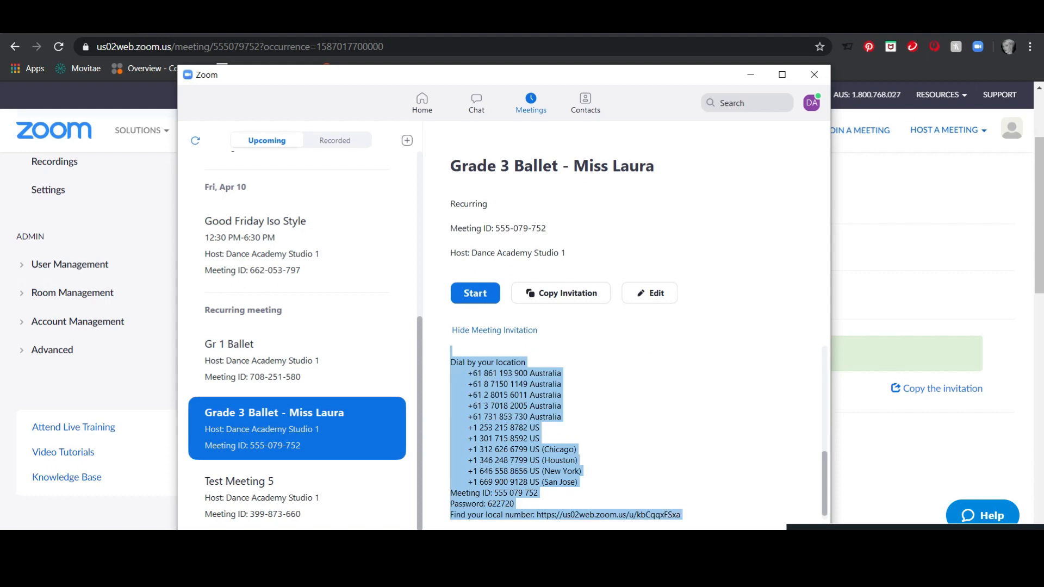
scroll(591, 413, up, 5)
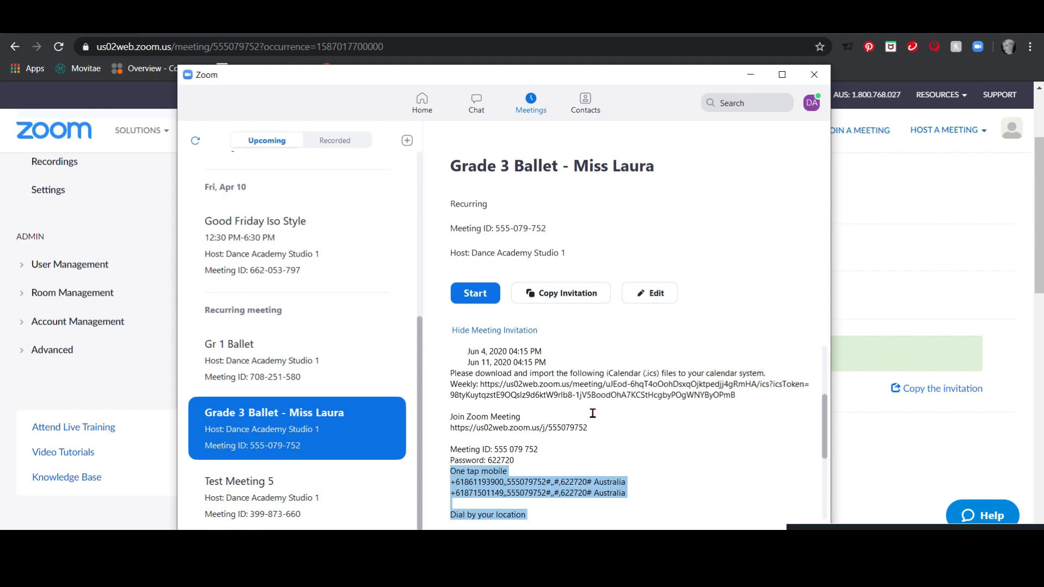
drag(546, 472, 437, 320)
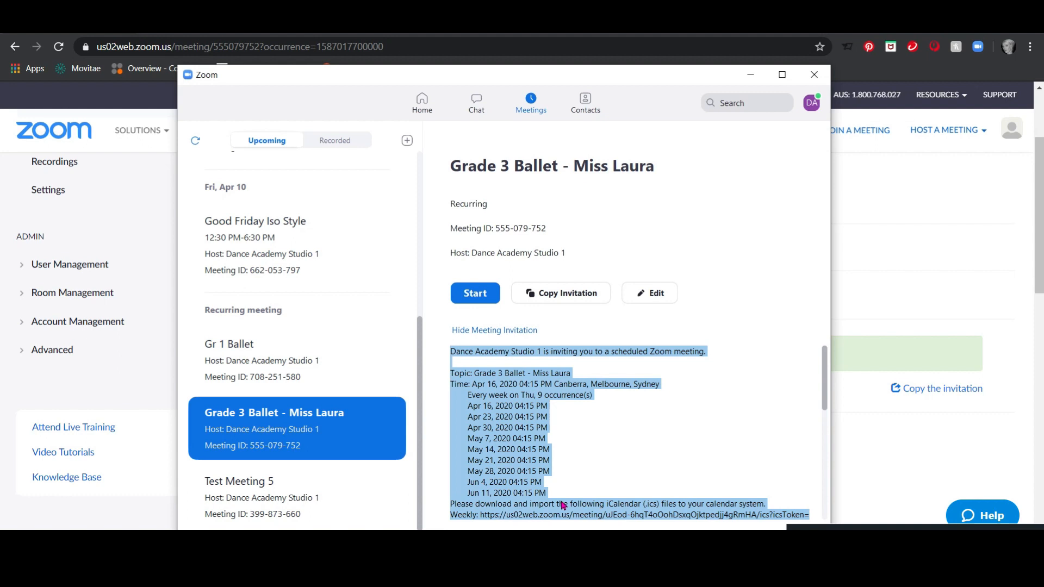
click(609, 466)
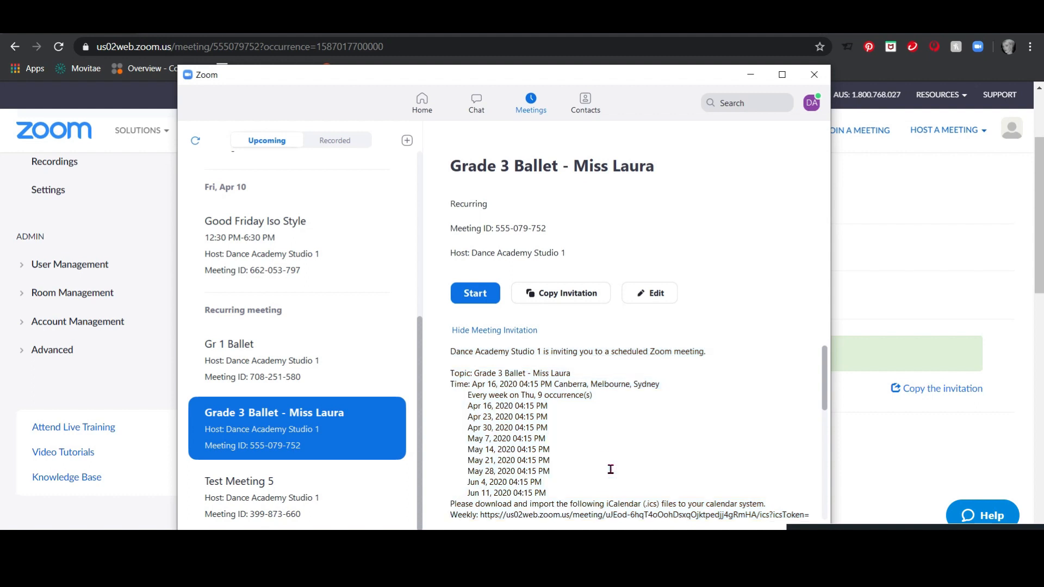
- Recheck the join link, meeting ID and password in the invitation, and close the Zoom desktop client
scroll(610, 465, down, 3)
scroll(609, 464, down, 3)
scroll(608, 463, up, 2)
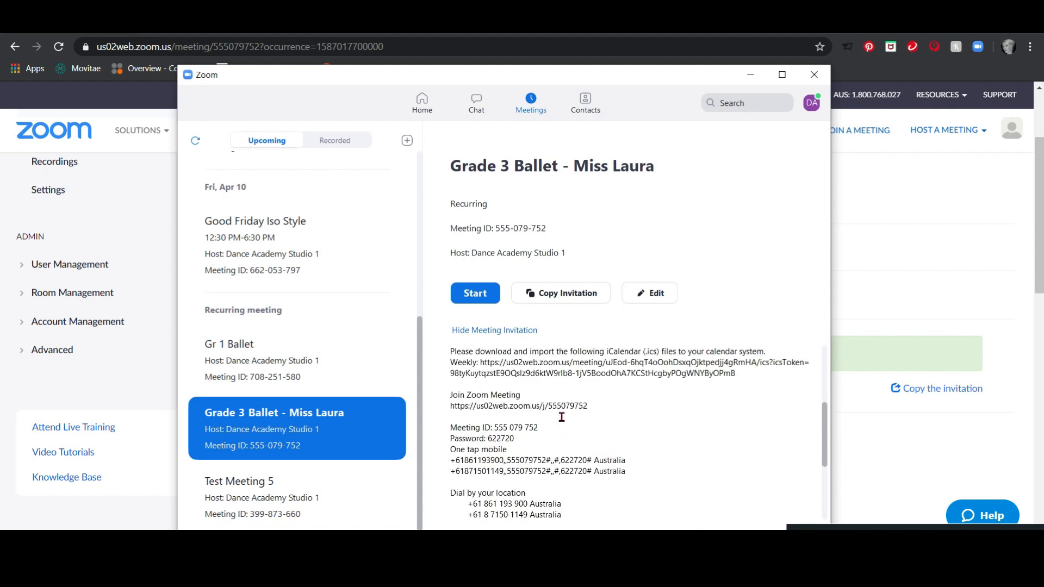
click(555, 429)
click(555, 429)
click(612, 346)
click(612, 410)
click(813, 76)
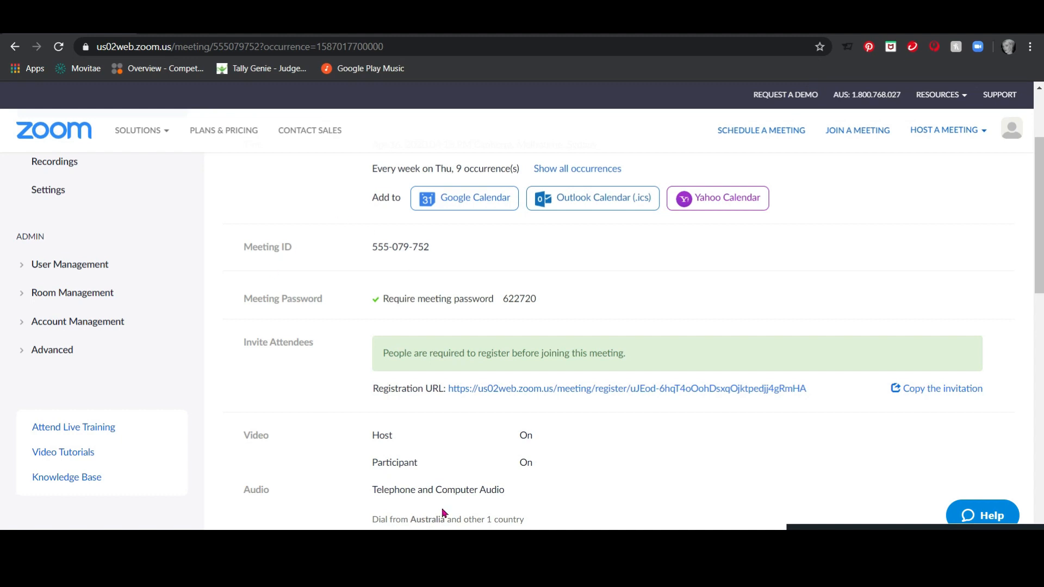
- Switch to the Dance Studio Timetable spreadsheet and review how teachers, studios and Zoom accounts are matched
scroll(444, 513, down, 1)
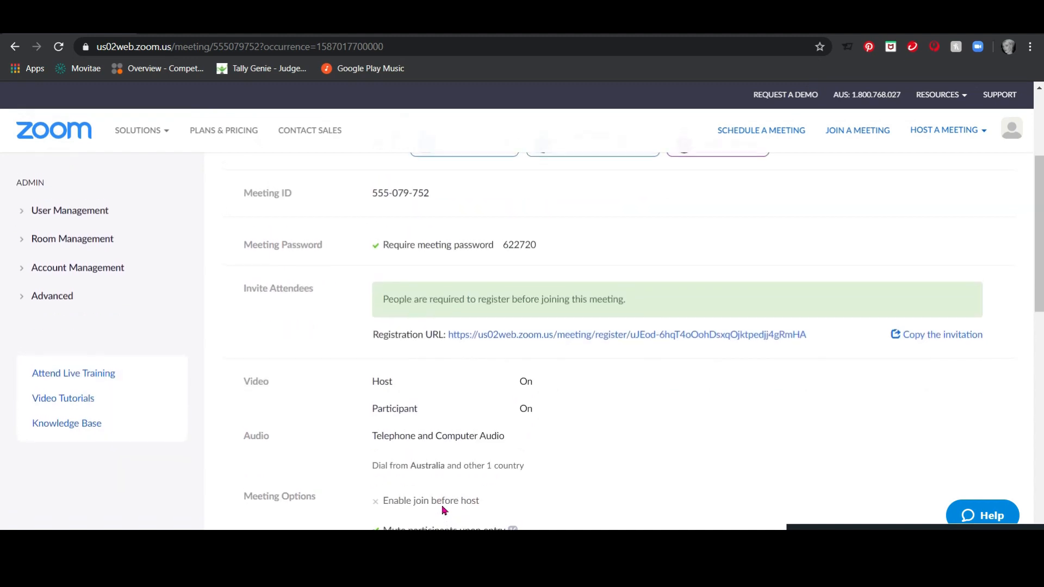
scroll(444, 510, up, 3)
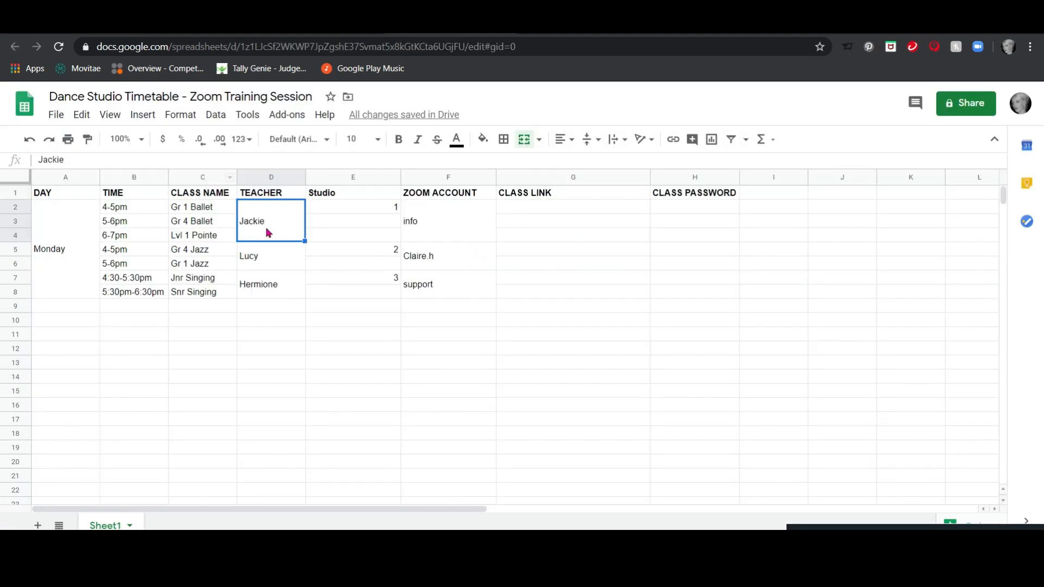
click(268, 227)
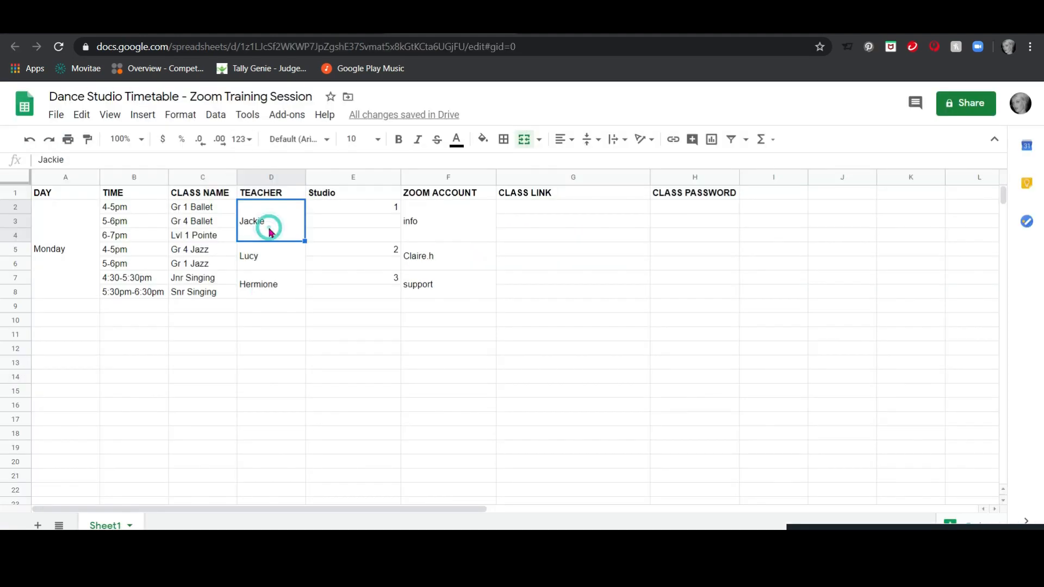
click(328, 381)
drag(364, 209, 377, 236)
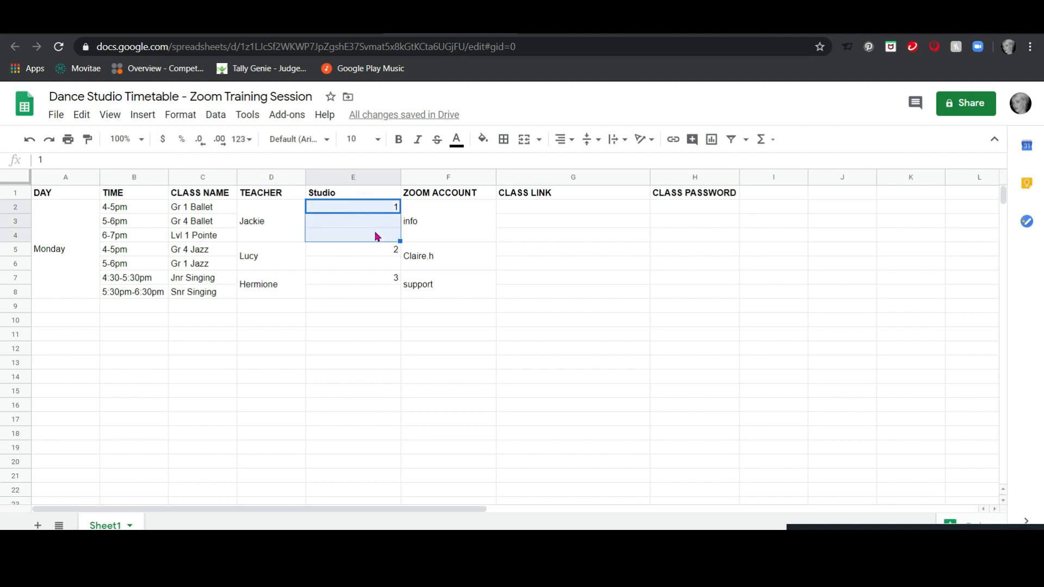
click(413, 230)
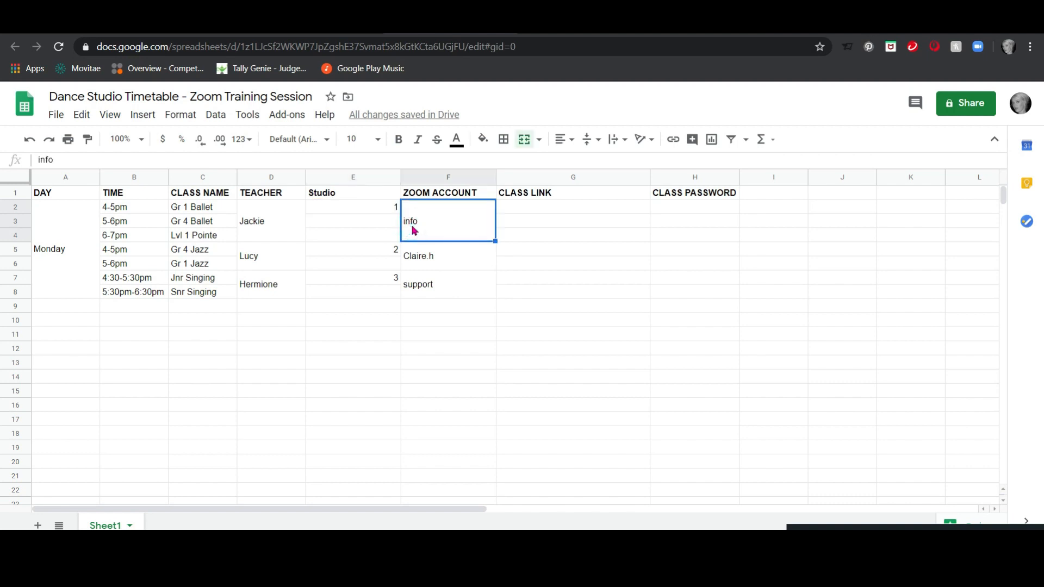
click(385, 209)
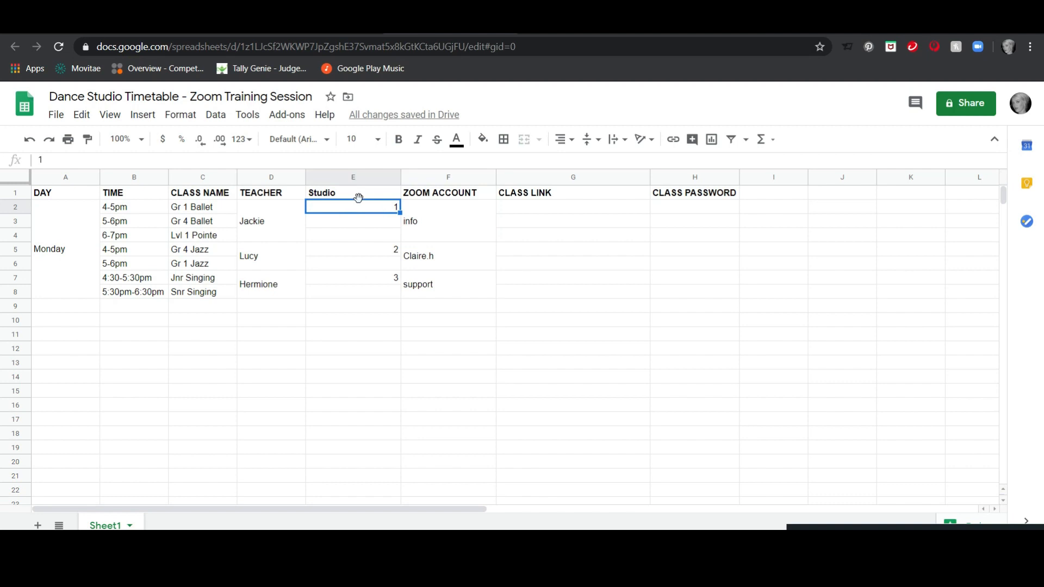
click(443, 237)
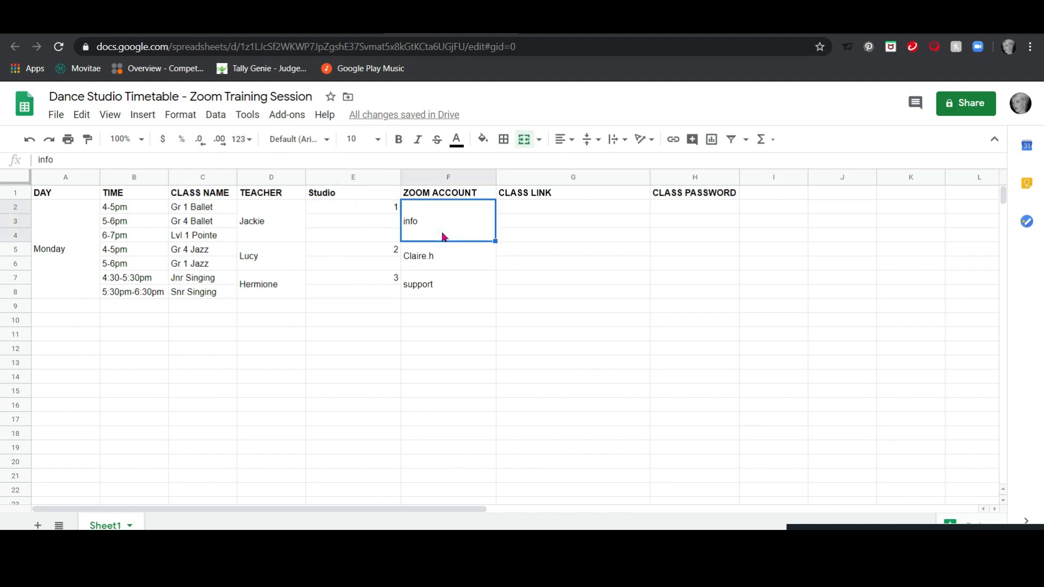
click(453, 259)
click(454, 279)
- Extend the Studio 1 entry in the ZOOM ACCOUNT column to the account's full e-mail address
click(437, 215)
double_click(437, 216)
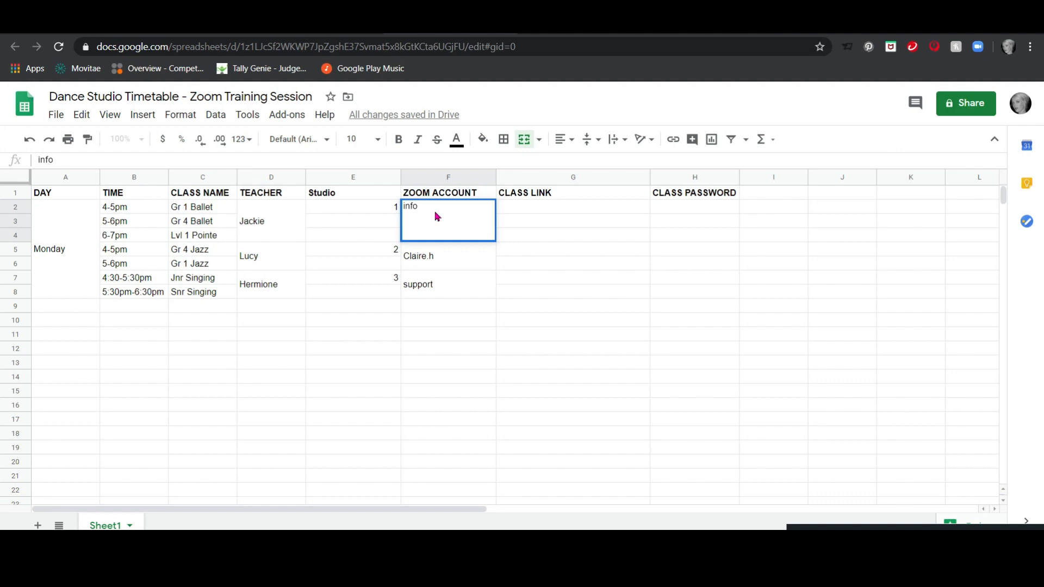
click(426, 208)
text(@gmail.com)
key(Return)
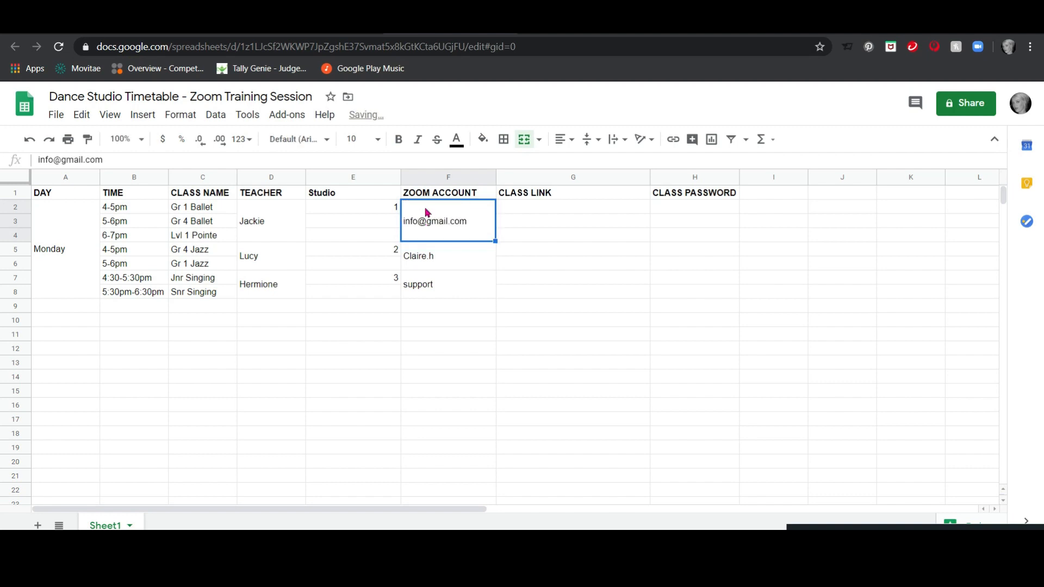
- Review the classes, teachers and Zoom accounts assigned to Studio 2 and Studio 3 on Monday
click(466, 263)
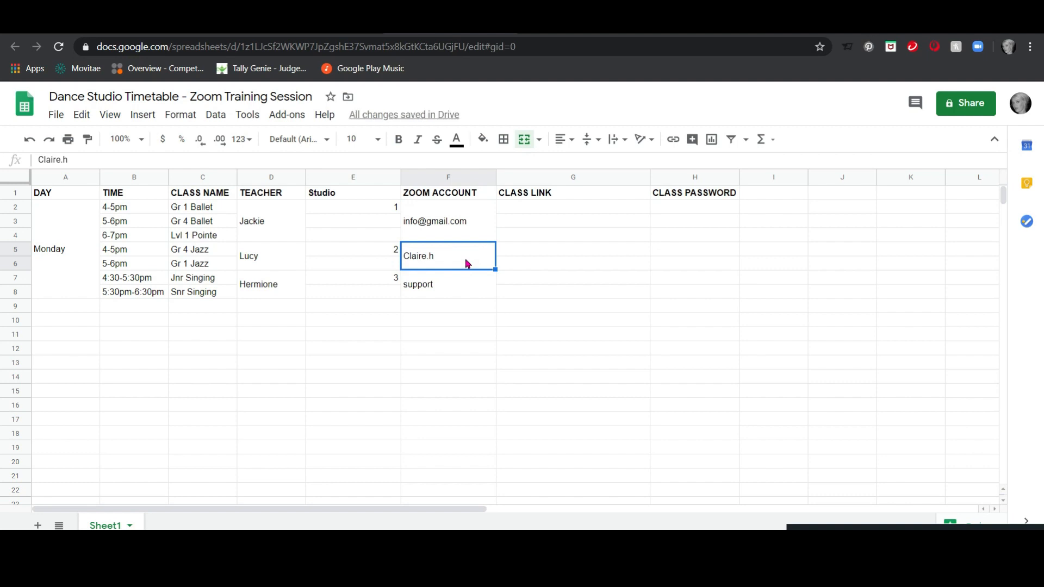
click(269, 262)
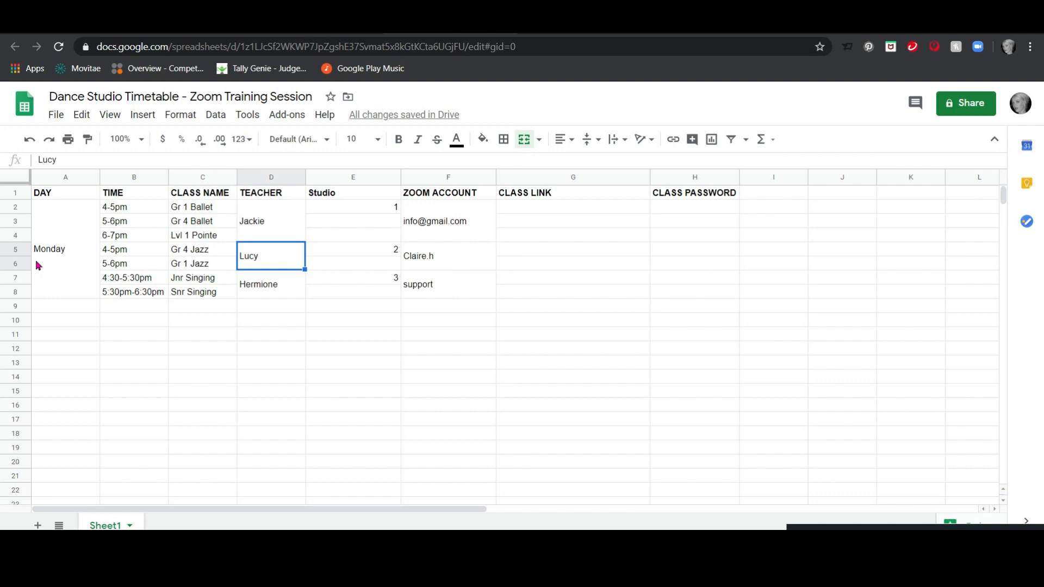
drag(197, 254, 200, 268)
click(270, 285)
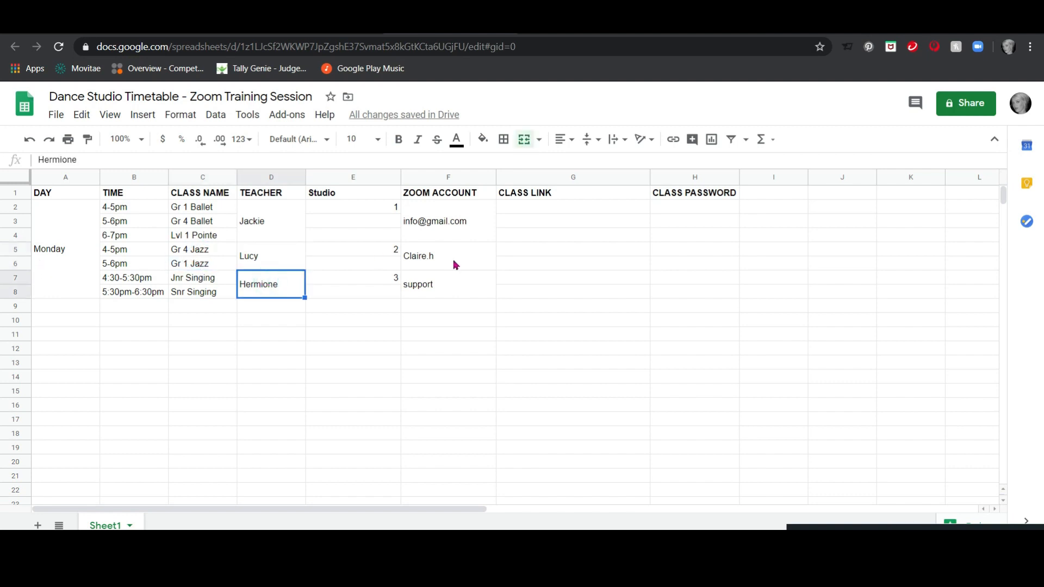
click(463, 284)
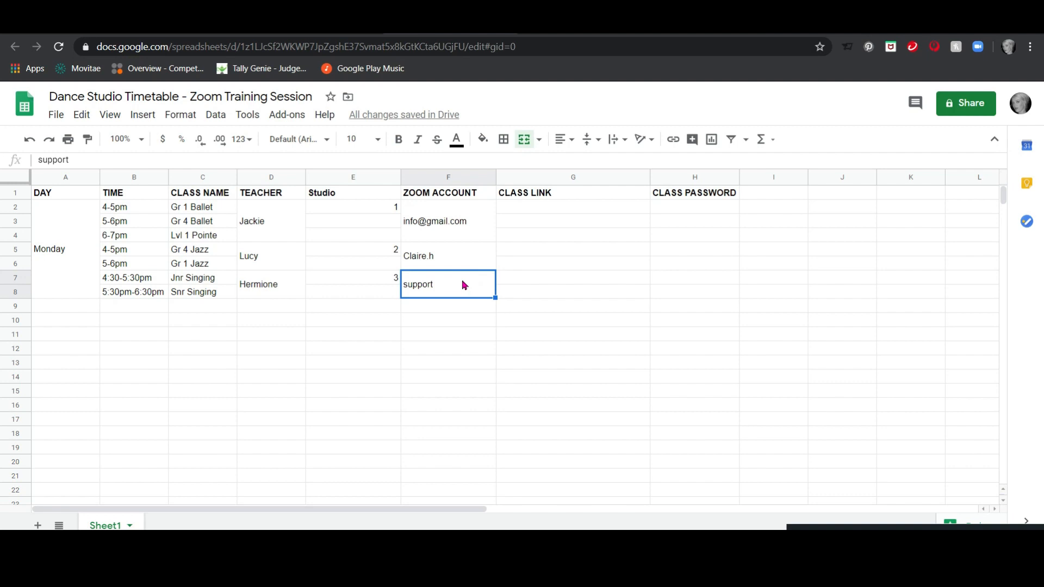